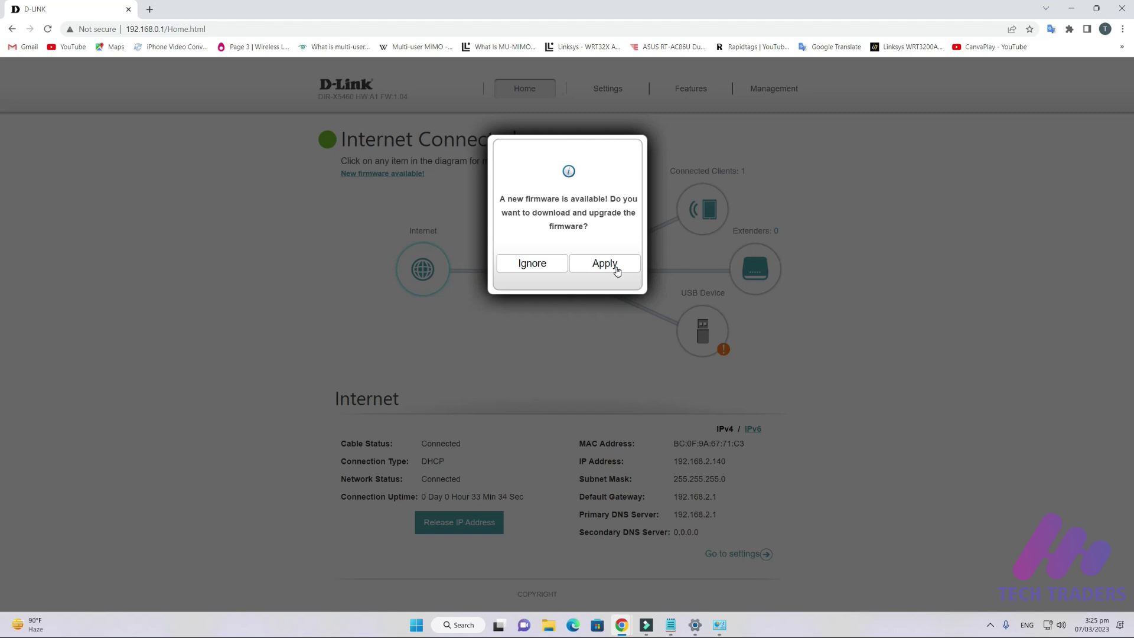
- Ignore the new-firmware upgrade prompt on the Home page
{"action": "left_click", "coordinate": [525, 267]}
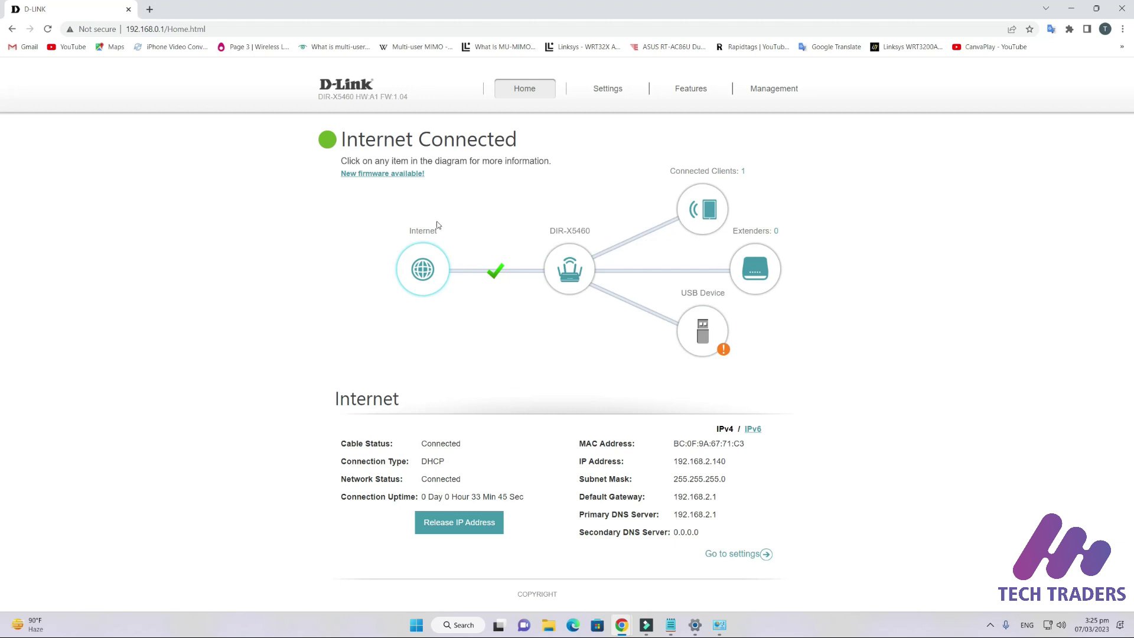
- Bring up the Settings dropdown from the top navigation bar
{"action": "left_click", "coordinate": [711, 217]}
{"action": "mouse_move", "coordinate": [606, 93]}
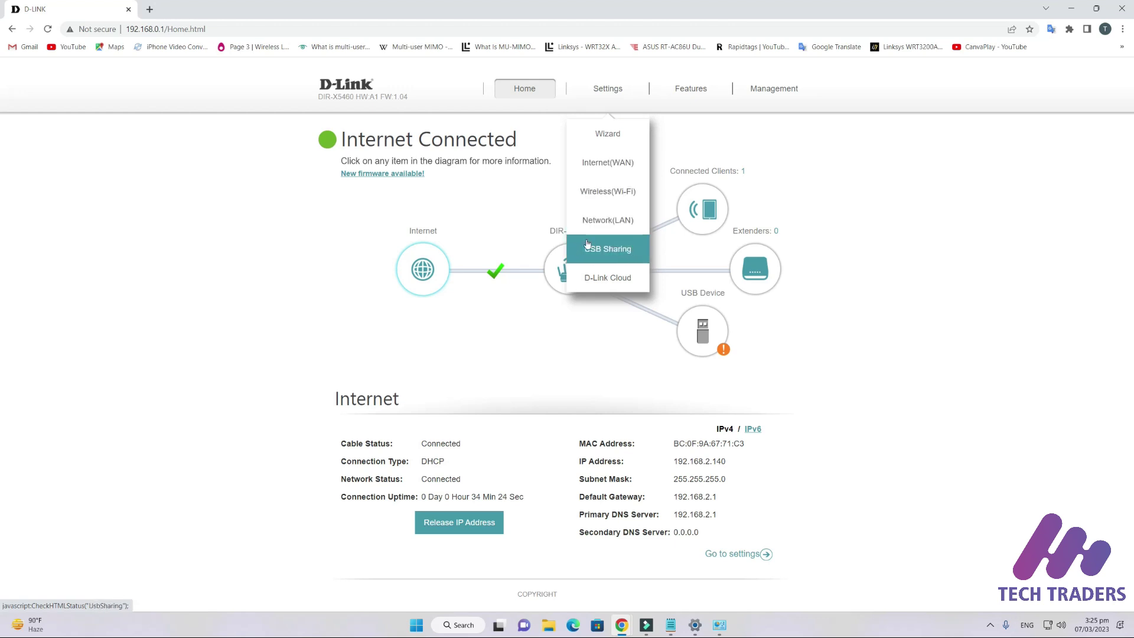
- Switch the Internet (WAN) connection type to PPPoE and check the Always on reconnect mode
{"action": "left_click", "coordinate": [611, 165]}
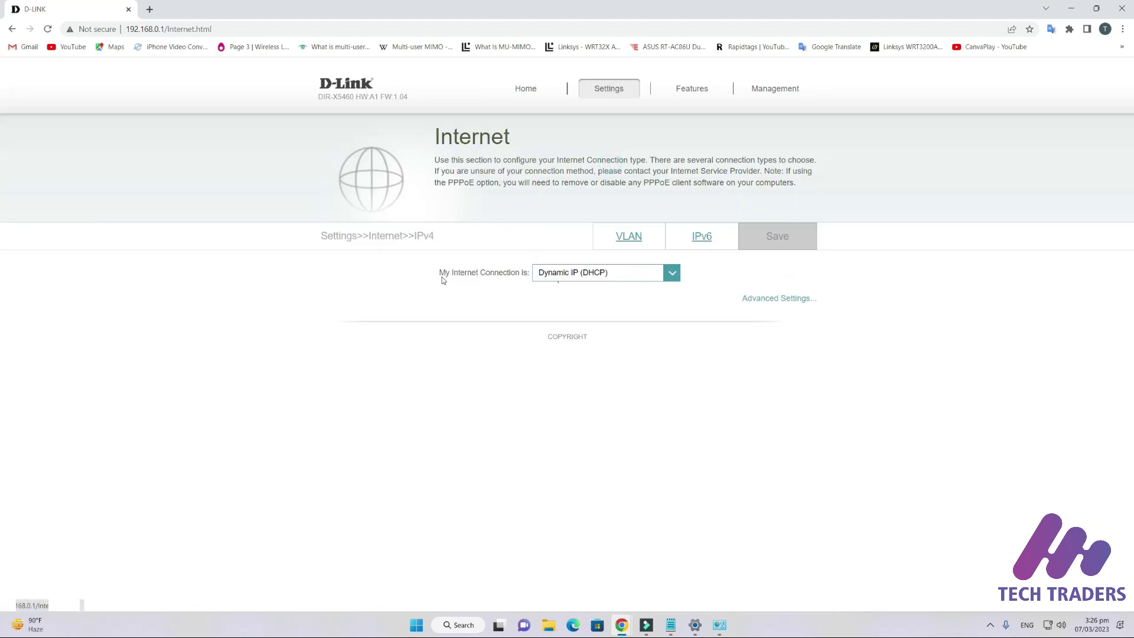
{"action": "left_click", "coordinate": [672, 273]}
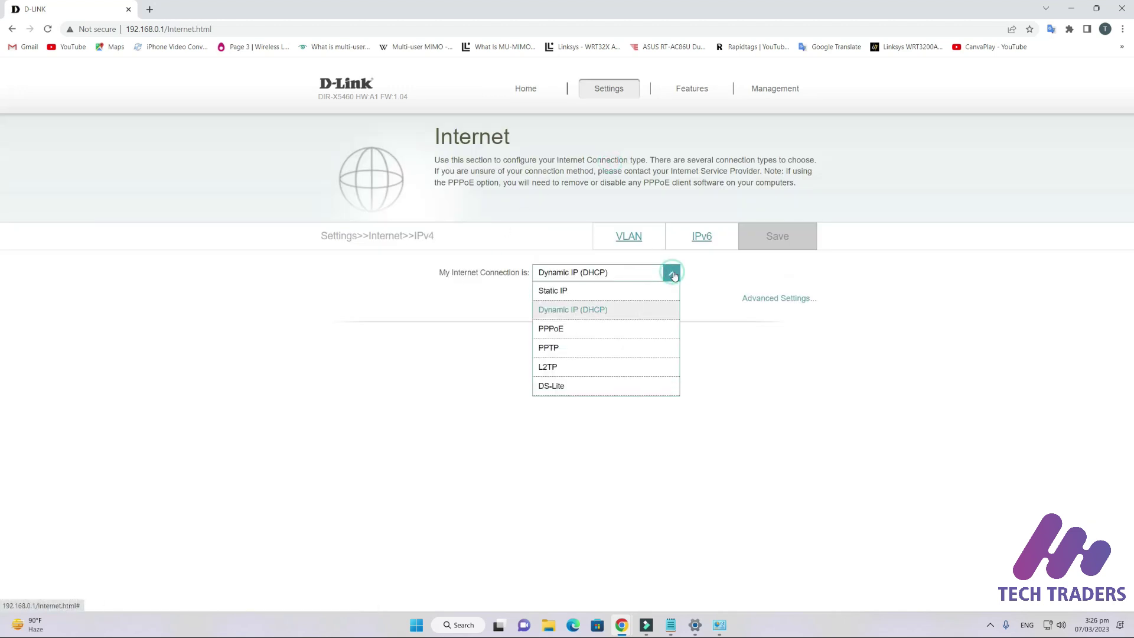
{"action": "left_click", "coordinate": [565, 333]}
{"action": "left_click", "coordinate": [567, 308]}
{"action": "left_click", "coordinate": [564, 332]}
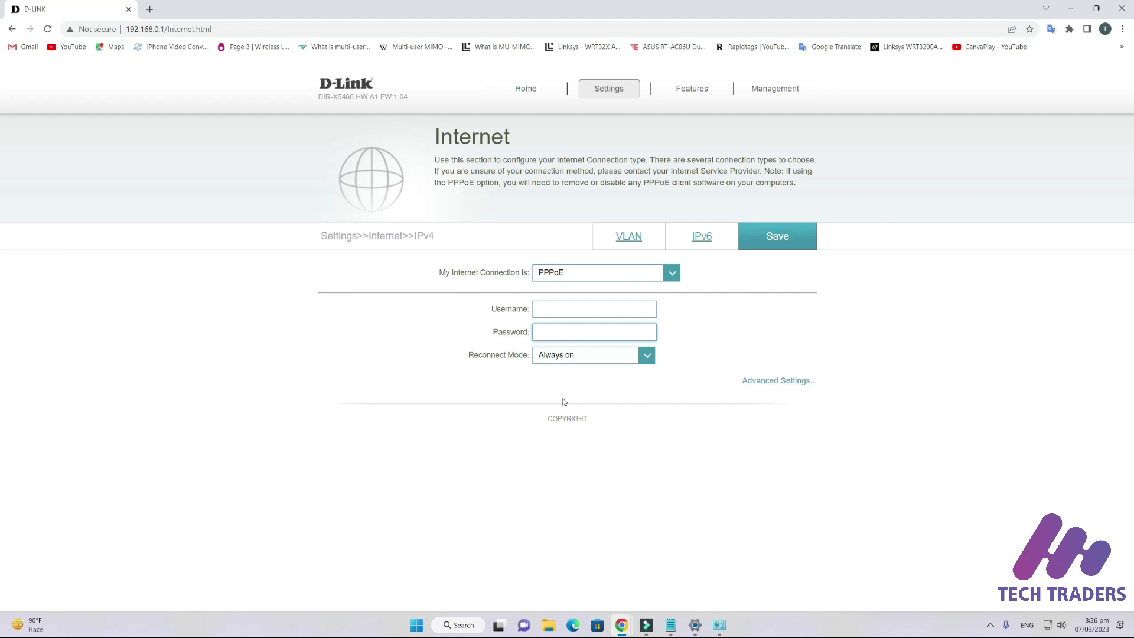
{"action": "left_click", "coordinate": [609, 357]}
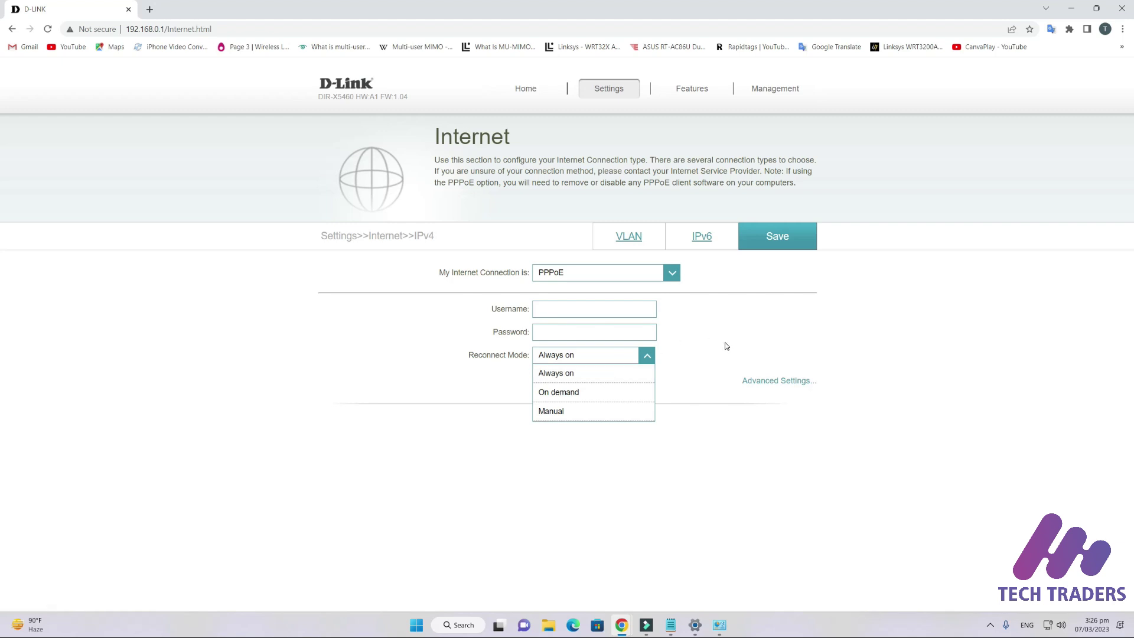
{"action": "left_click", "coordinate": [622, 91]}
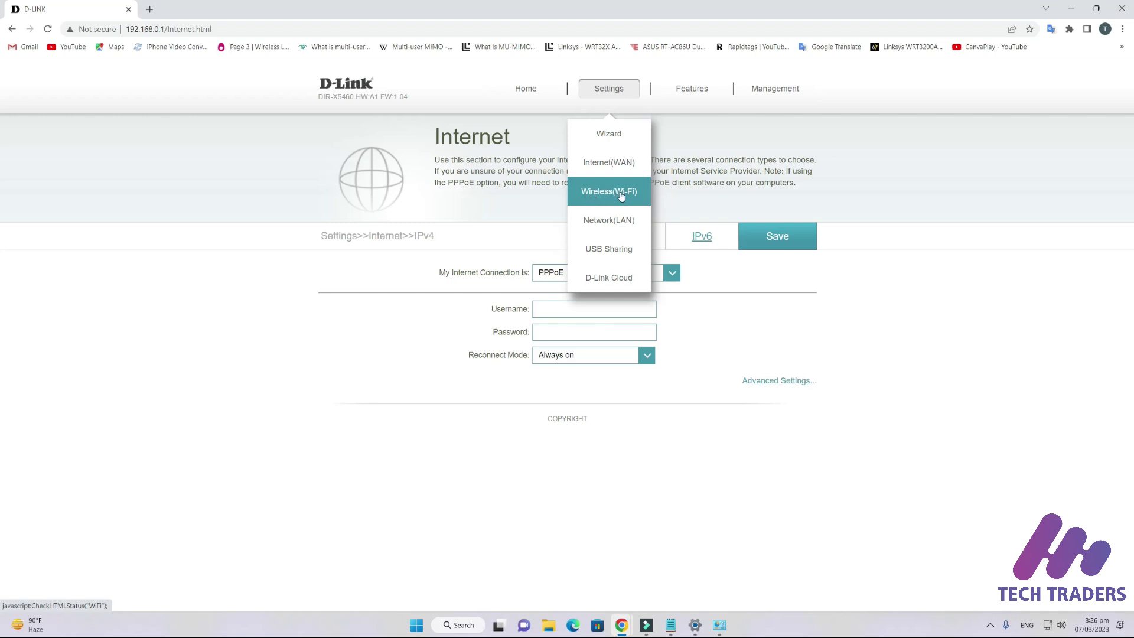
- Go to Wireless (Wi-Fi) settings and select the current network name and password
{"action": "left_click", "coordinate": [621, 196]}
{"action": "left_click", "coordinate": [620, 91]}
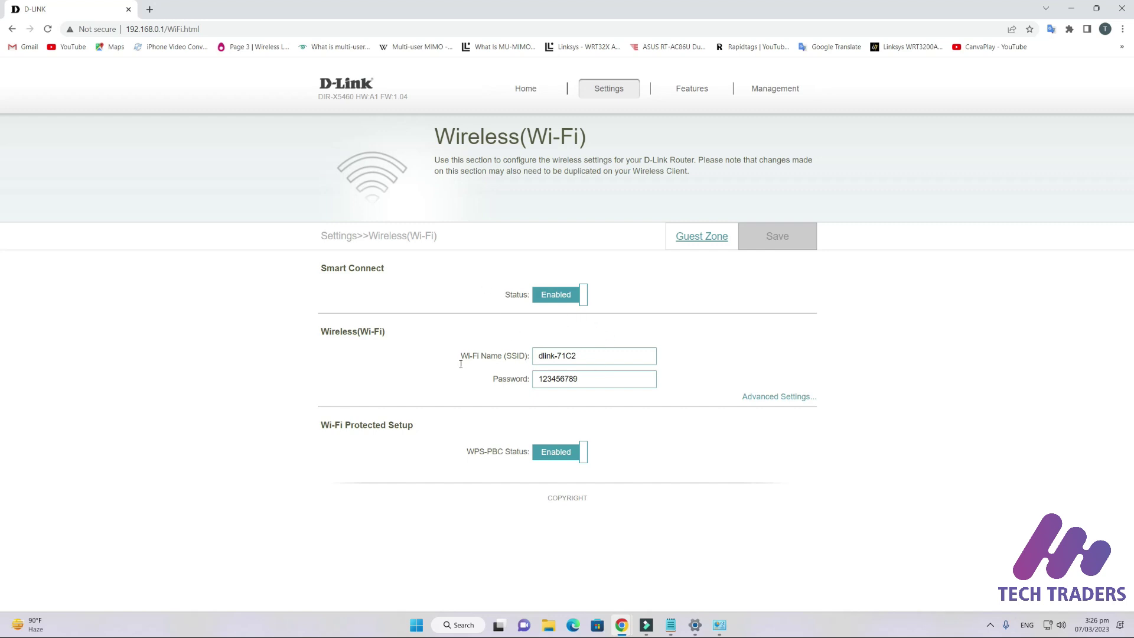
{"action": "triple_click", "coordinate": [589, 357]}
{"action": "triple_click", "coordinate": [597, 378]}
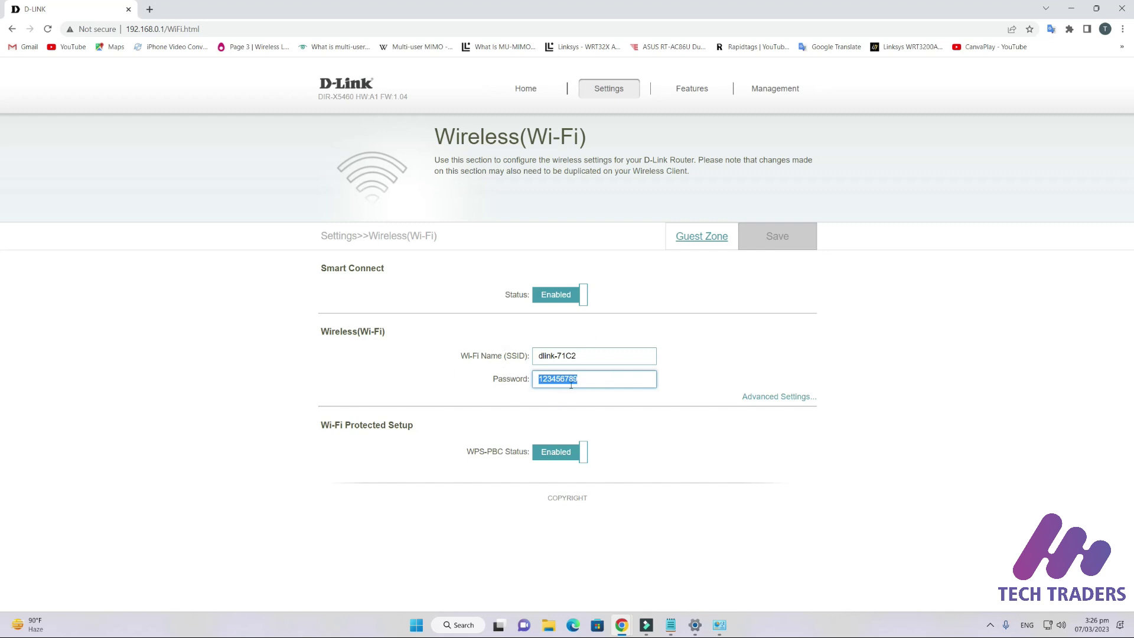
- Turn Smart Connect off to inspect the separate 2.4GHz and 5GHz networks, then back on
{"action": "left_click", "coordinate": [556, 295]}
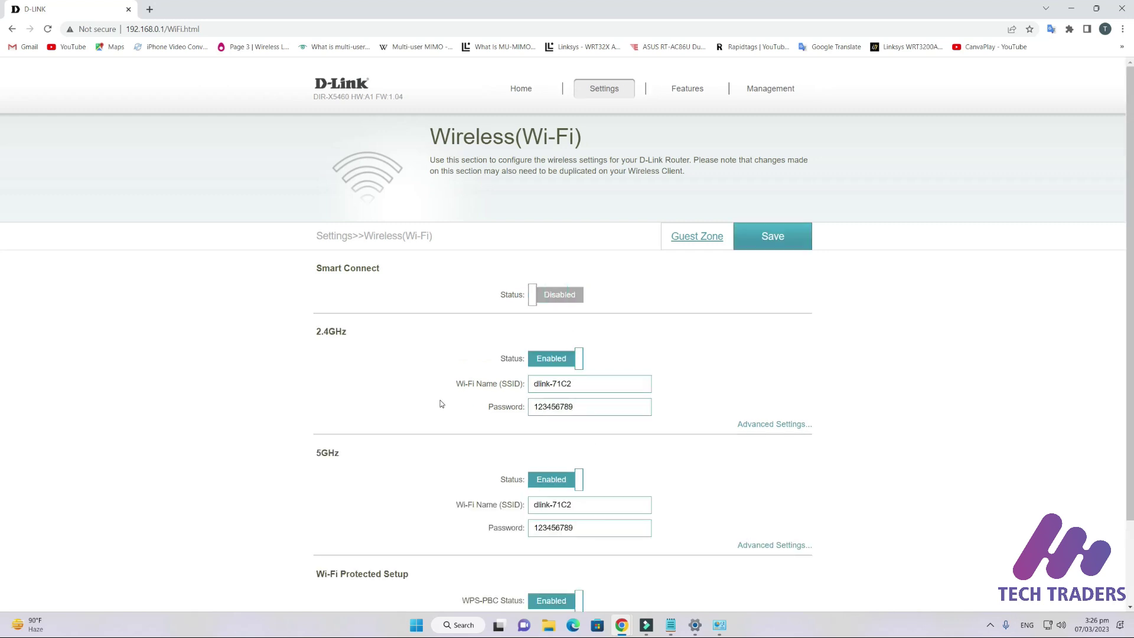
{"action": "scroll", "coordinate": [335, 255], "scroll_direction": "down", "scroll_amount": 3}
{"action": "mouse_move", "coordinate": [539, 285]}
{"action": "left_mouse_down"}
{"action": "mouse_move", "coordinate": [577, 284]}
{"action": "mouse_move", "coordinate": [543, 306]}
{"action": "left_mouse_up"}
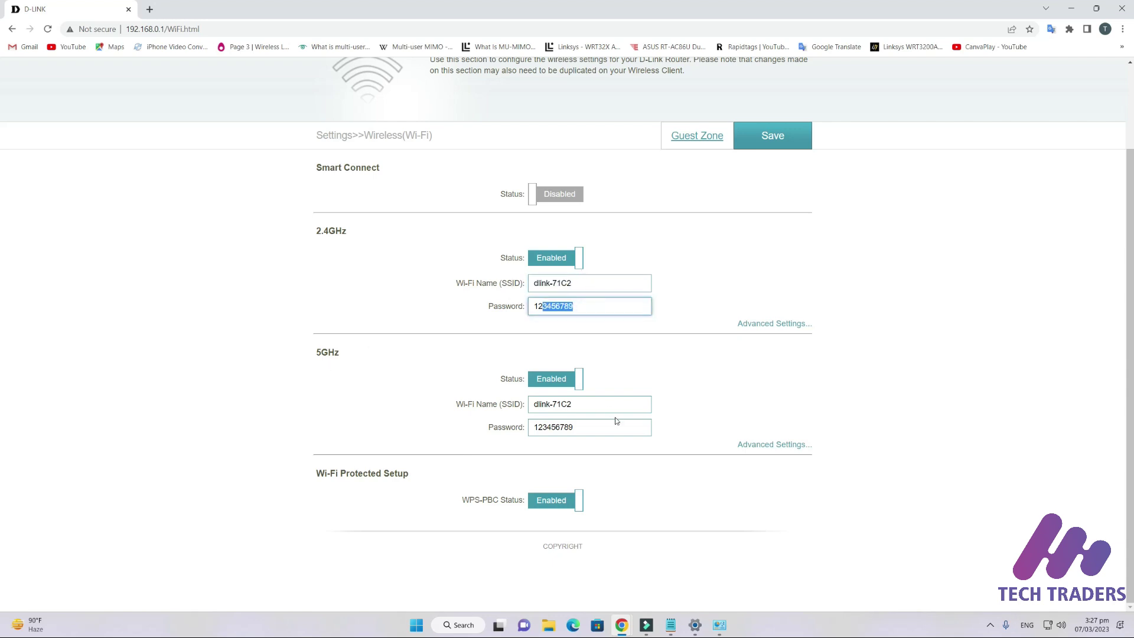
{"action": "left_click_drag", "start_coordinate": [582, 404], "coordinate": [516, 407]}
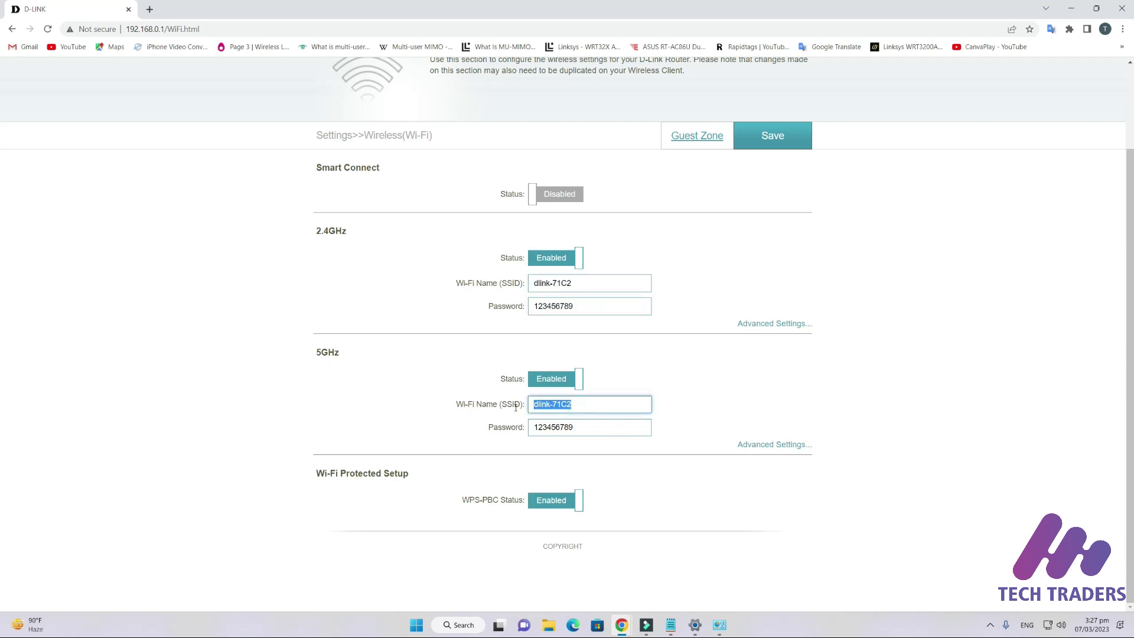
{"action": "left_click_drag", "start_coordinate": [649, 428], "coordinate": [542, 427]}
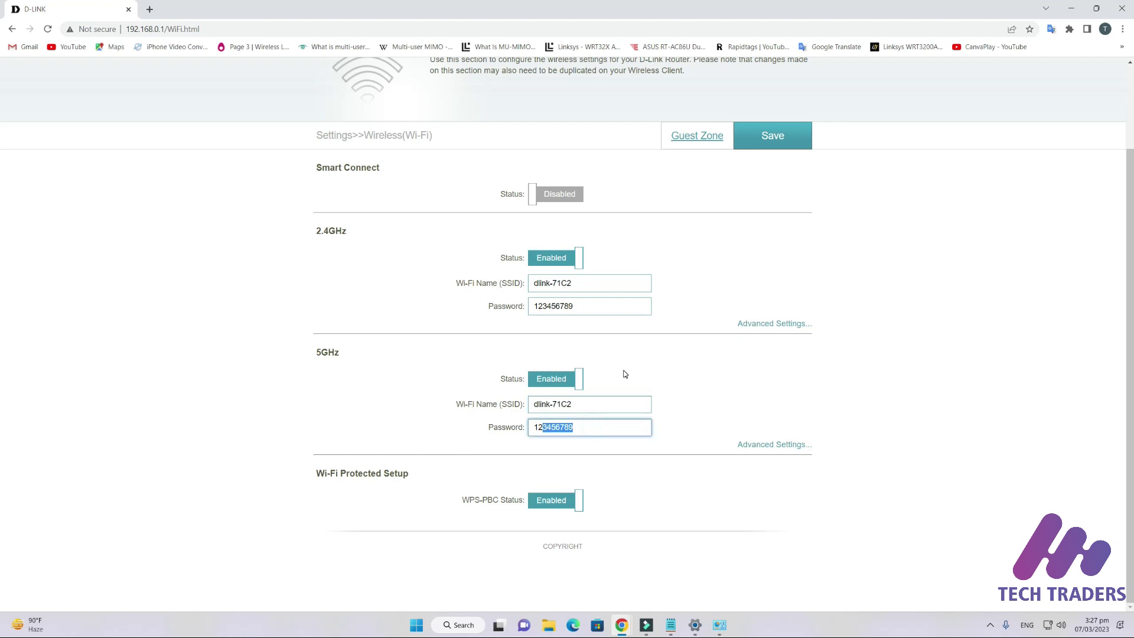
{"action": "left_click", "coordinate": [546, 194]}
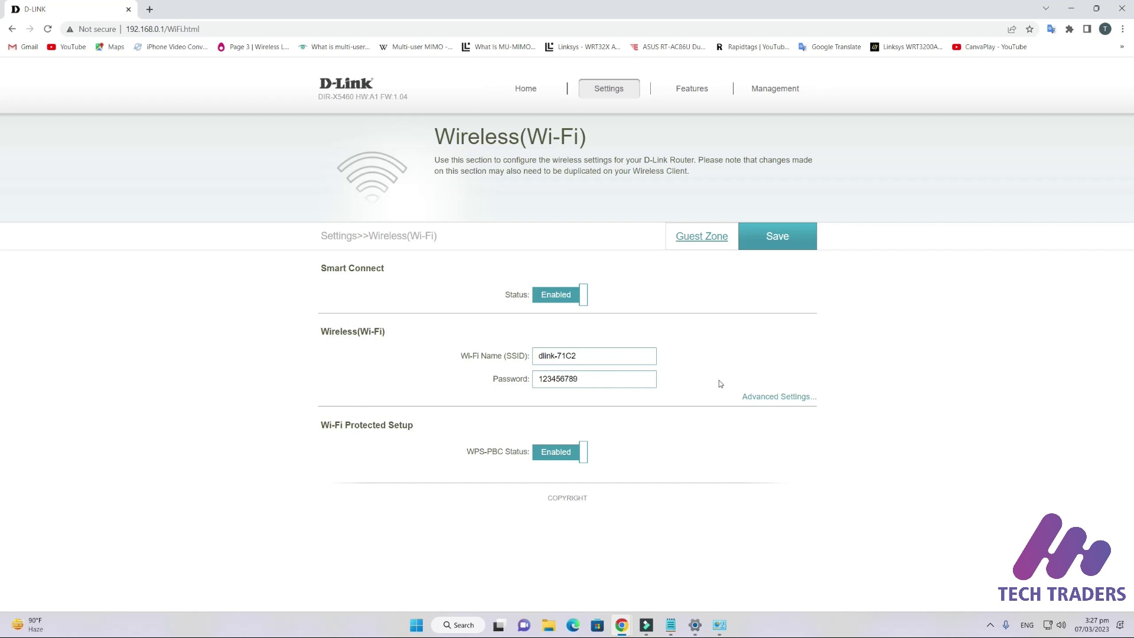
- Expand Advanced Settings and review Transmission Power, keeping it at High
{"action": "left_click", "coordinate": [771, 400]}
{"action": "scroll", "coordinate": [453, 424], "scroll_direction": "down", "scroll_amount": 1}
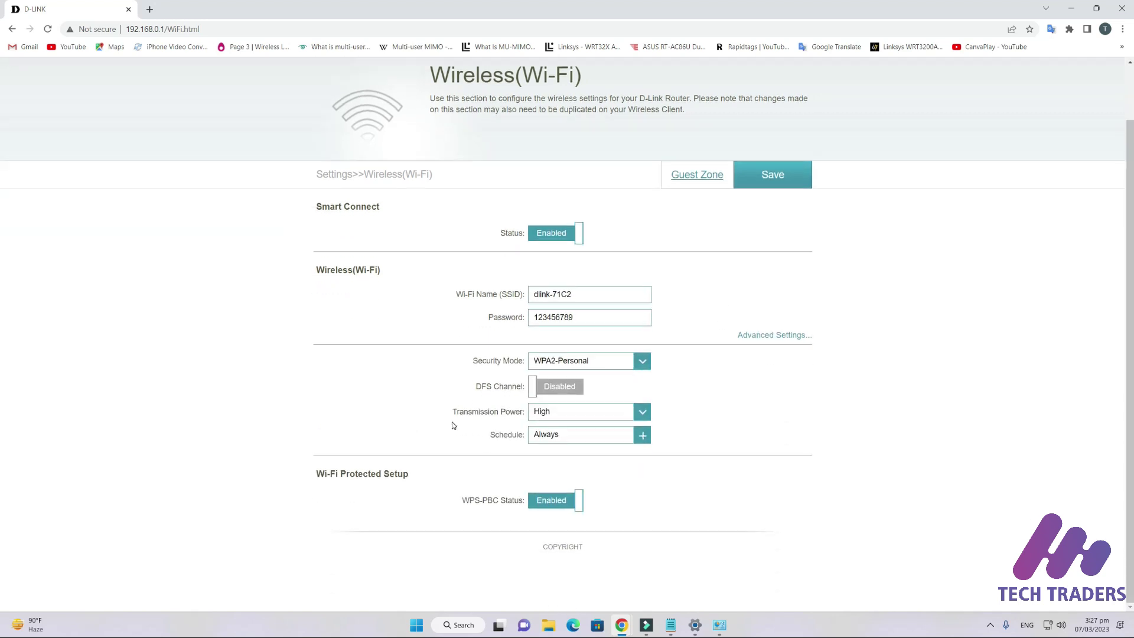
{"action": "left_click", "coordinate": [636, 420]}
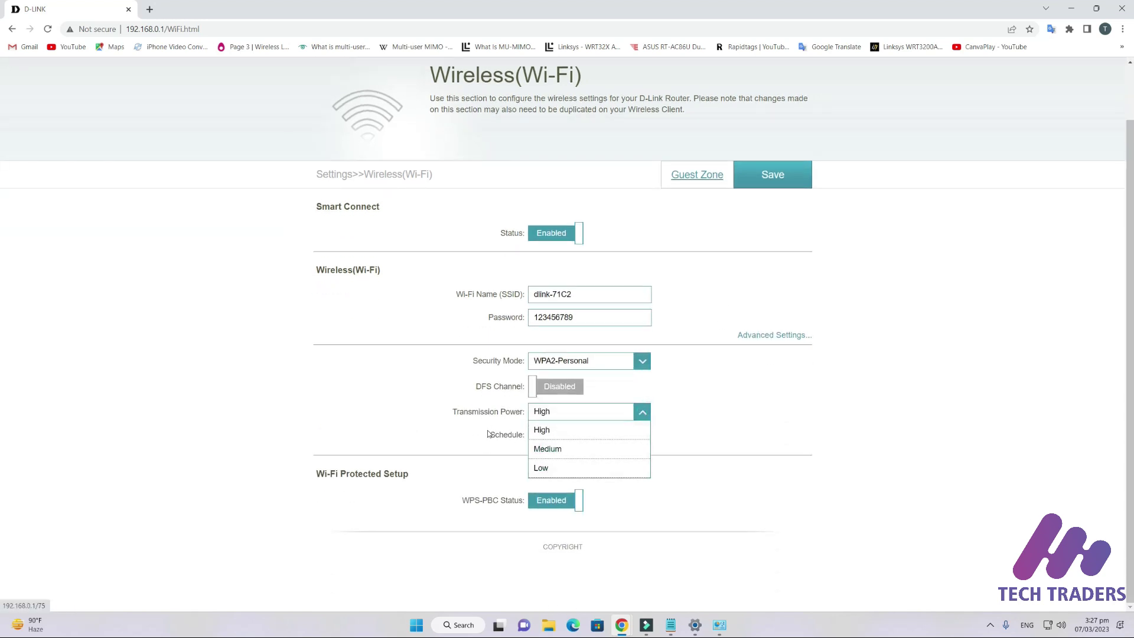
{"action": "left_click", "coordinate": [486, 429]}
- Review the wireless schedules, close the new schedule grid unapplied, and head to Guest Zone
{"action": "left_click", "coordinate": [642, 436]}
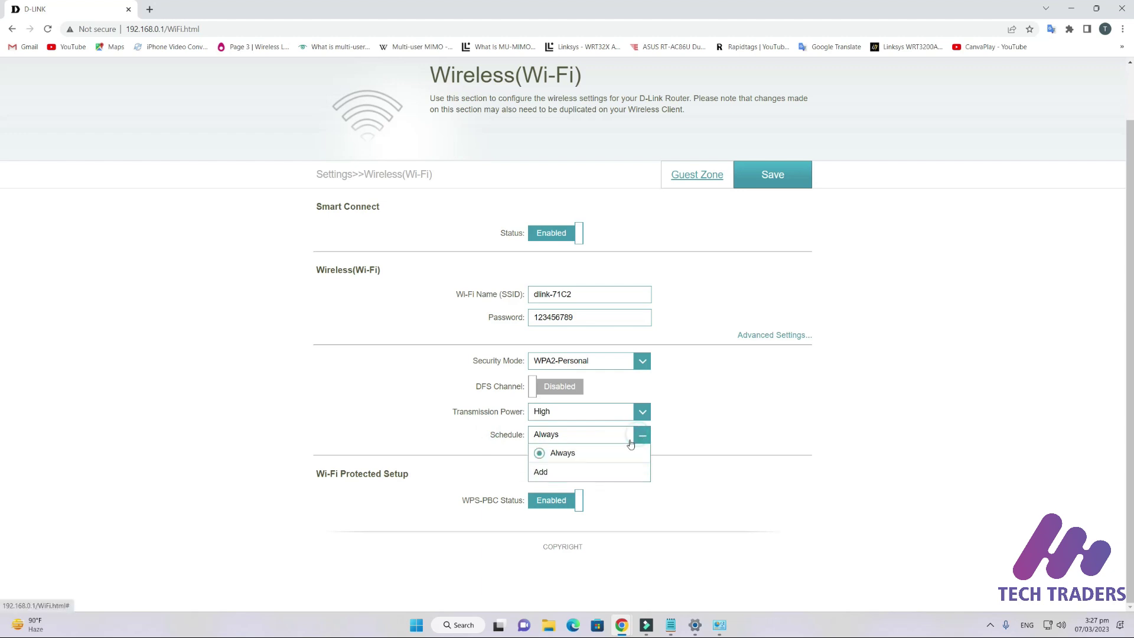
{"action": "left_click", "coordinate": [544, 472]}
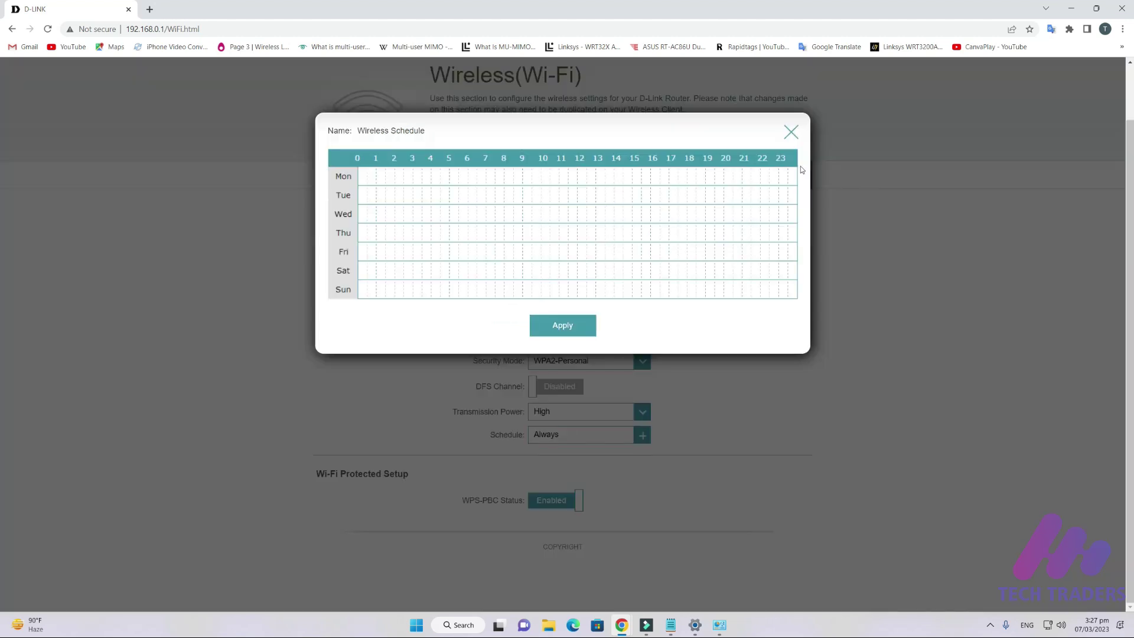
{"action": "left_click", "coordinate": [792, 130]}
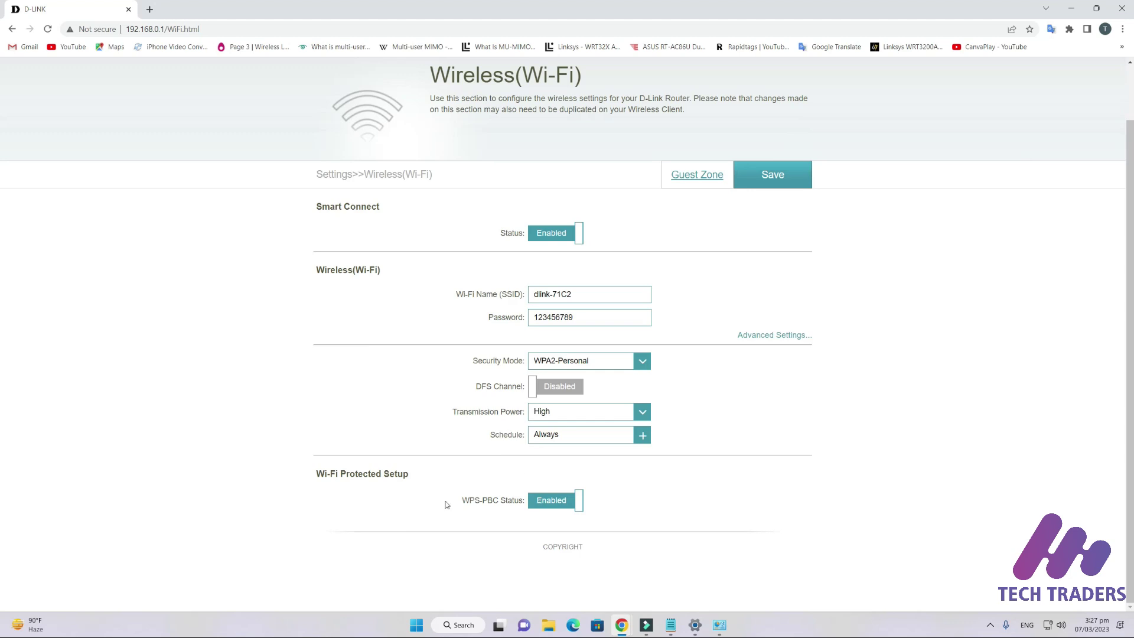
{"action": "scroll", "coordinate": [695, 243], "scroll_direction": "up", "scroll_amount": 1}
{"action": "left_click", "coordinate": [694, 242]}
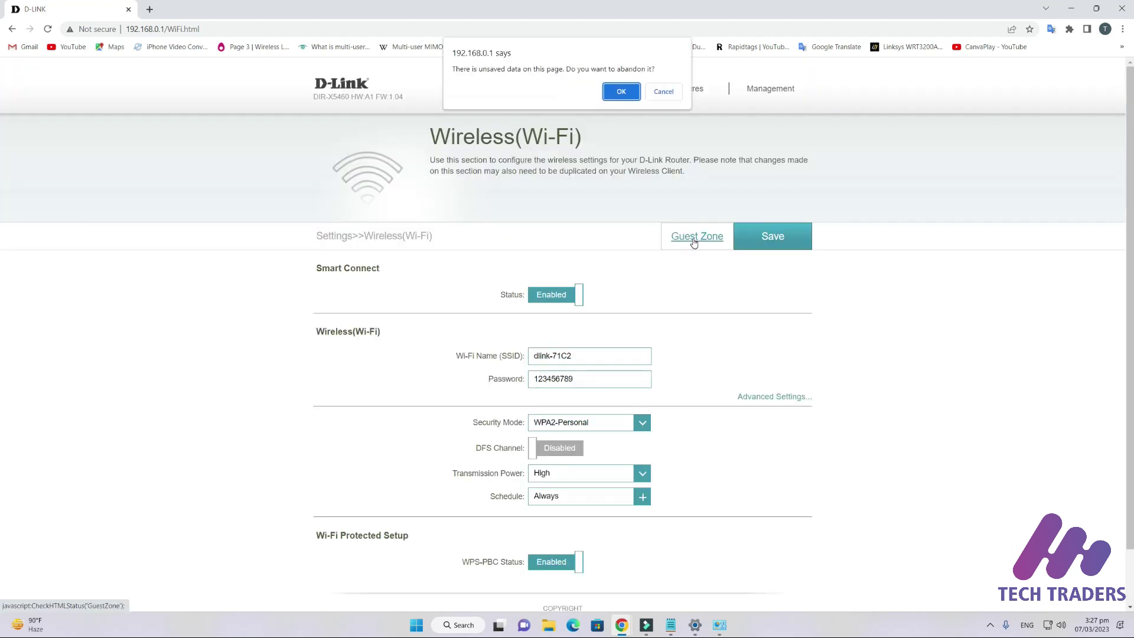
- Discard Wi-Fi changes, enable Guest Zone Status, then discard it for Network (LAN) settings
{"action": "left_click", "coordinate": [623, 92]}
{"action": "left_click", "coordinate": [562, 294]}
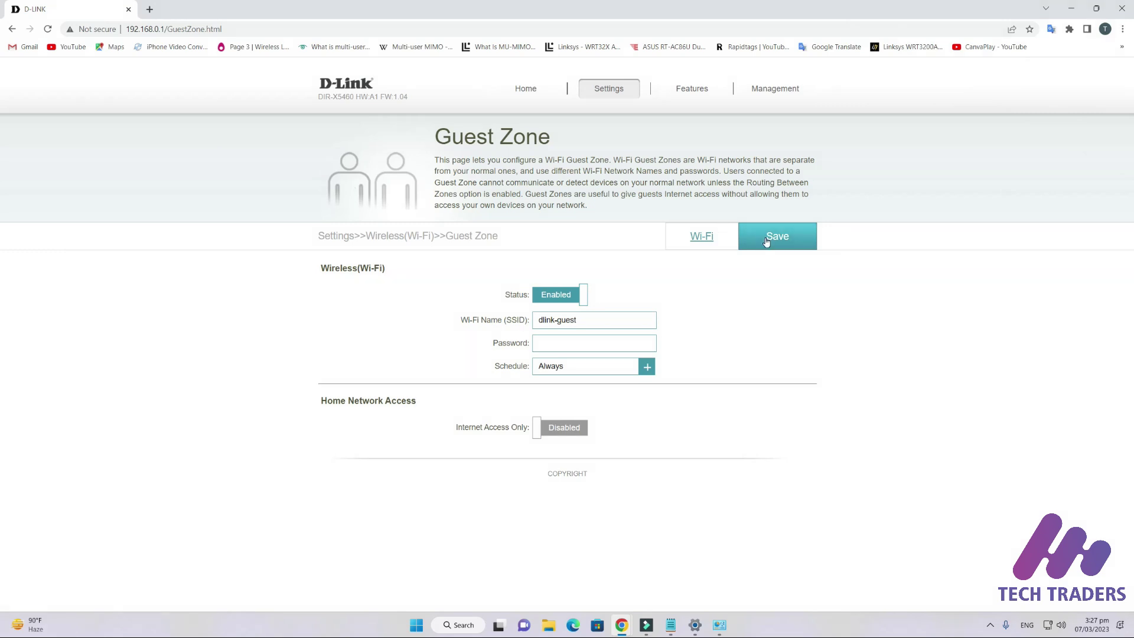
{"action": "mouse_move", "coordinate": [608, 89]}
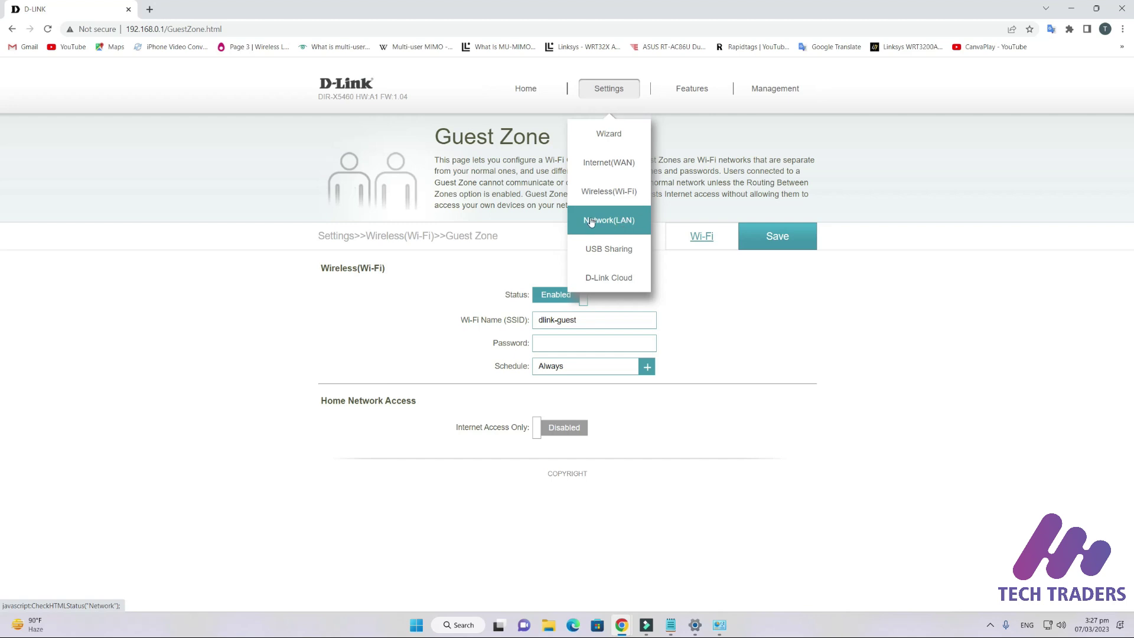
{"action": "left_click", "coordinate": [623, 226]}
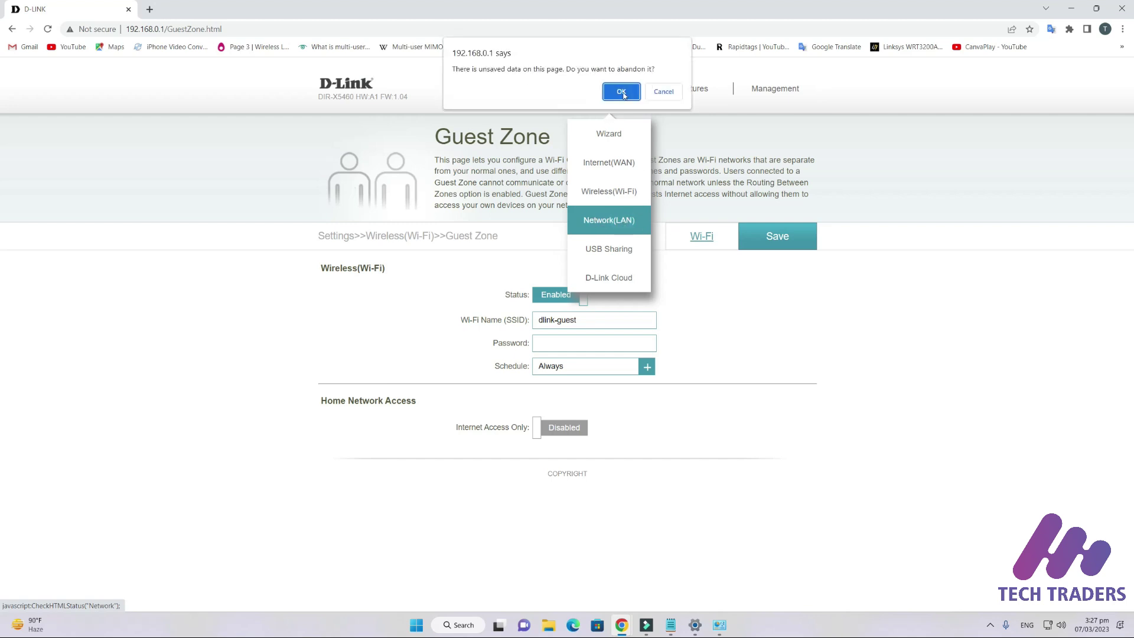
{"action": "left_click", "coordinate": [616, 92]}
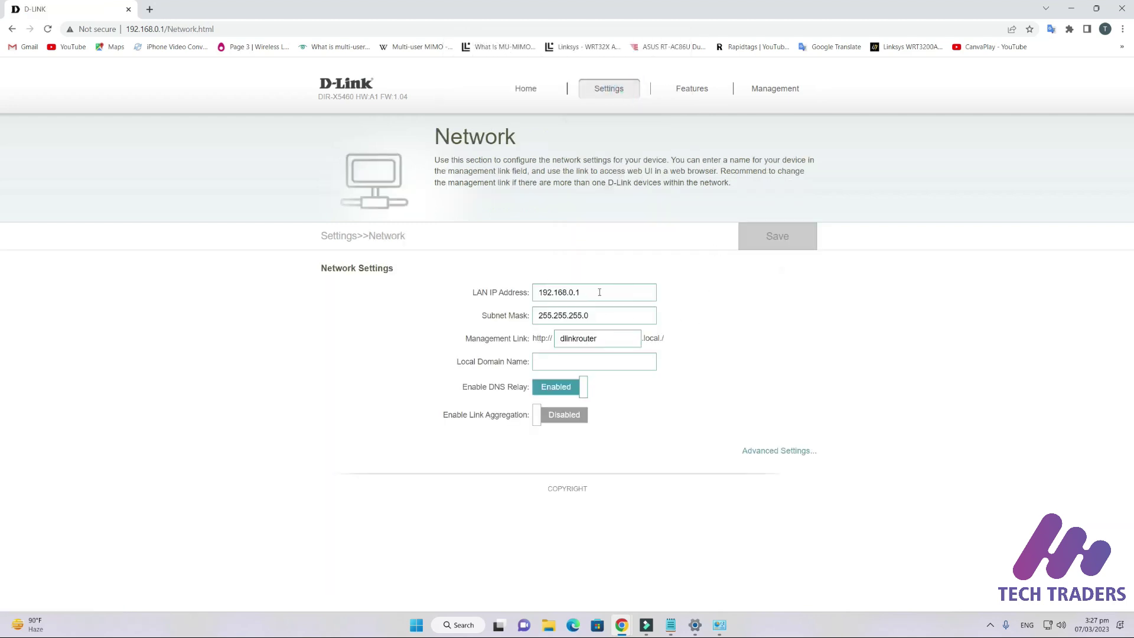
- Select part of the router's LAN IP address, then move on to USB Sharing
{"action": "left_click_drag", "start_coordinate": [547, 293], "coordinate": [614, 294]}
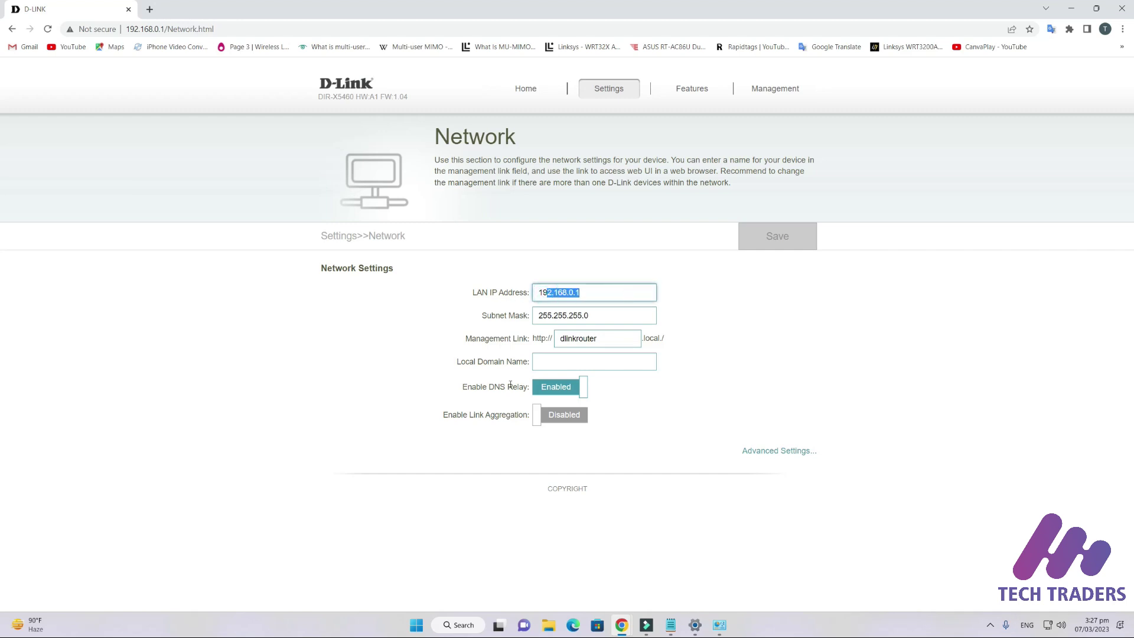
{"action": "left_click", "coordinate": [609, 89]}
{"action": "left_click", "coordinate": [611, 251]}
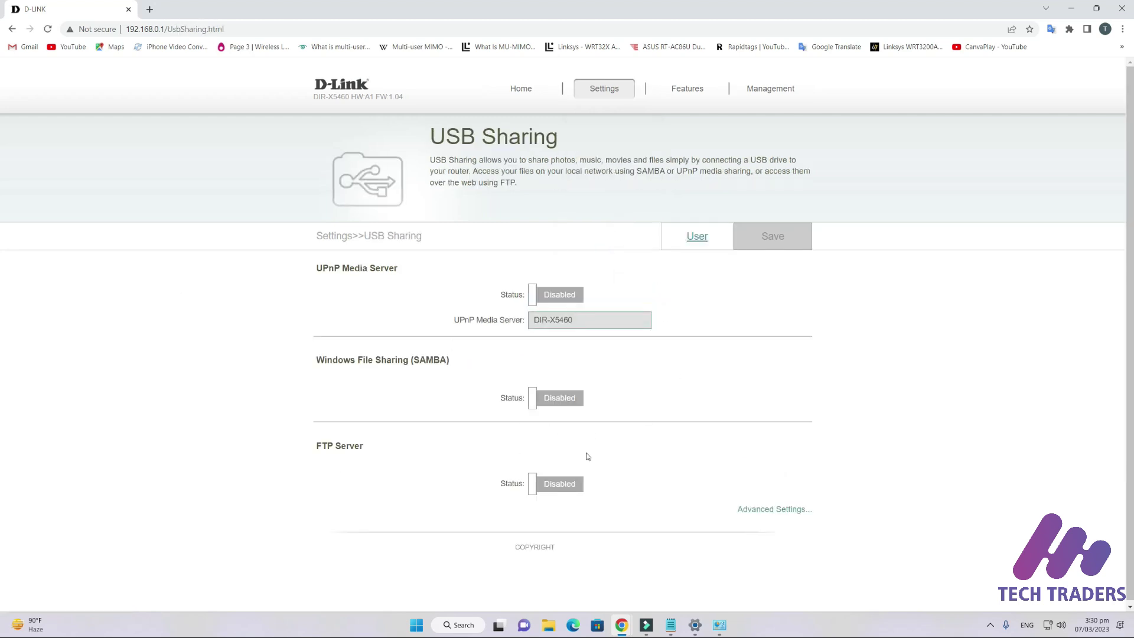
- Expand FTP Server Advanced Settings: Remote Sharing disabled, port 21, 5-minute idle time
{"action": "left_click", "coordinate": [800, 513]}
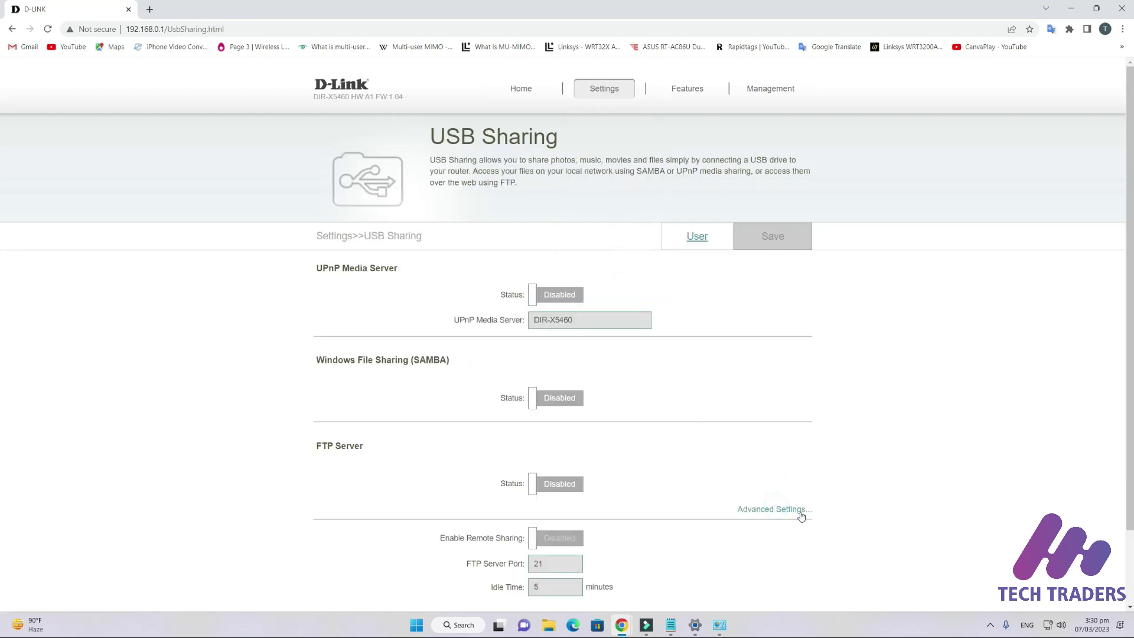
{"action": "scroll", "coordinate": [640, 435], "scroll_direction": "down", "scroll_amount": 2}
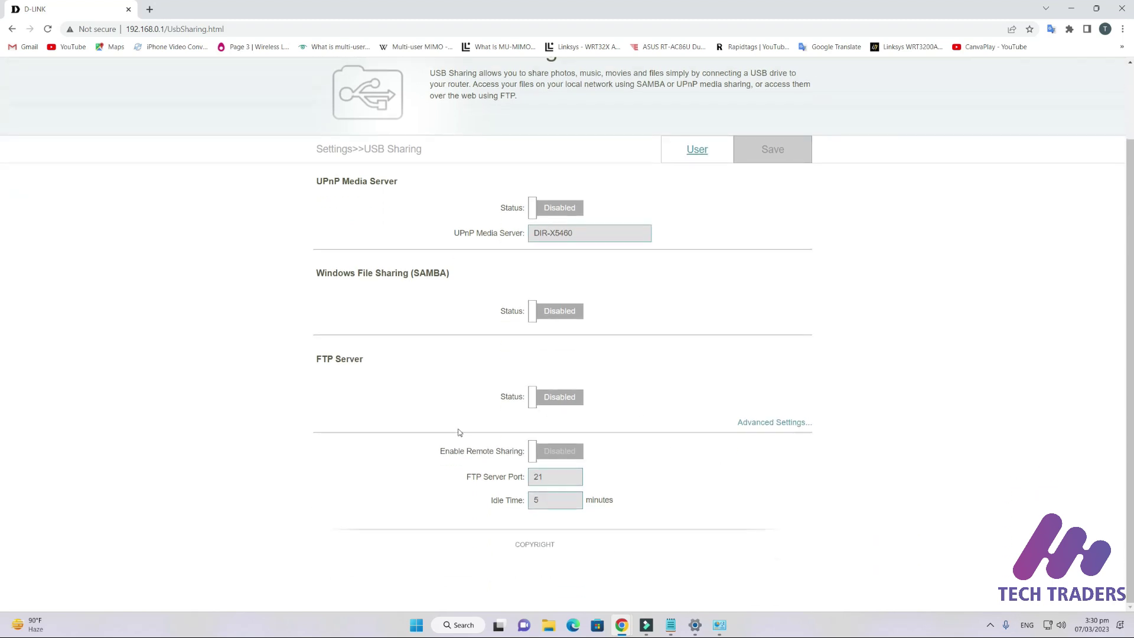
{"action": "scroll", "coordinate": [670, 278], "scroll_direction": "up", "scroll_amount": 2}
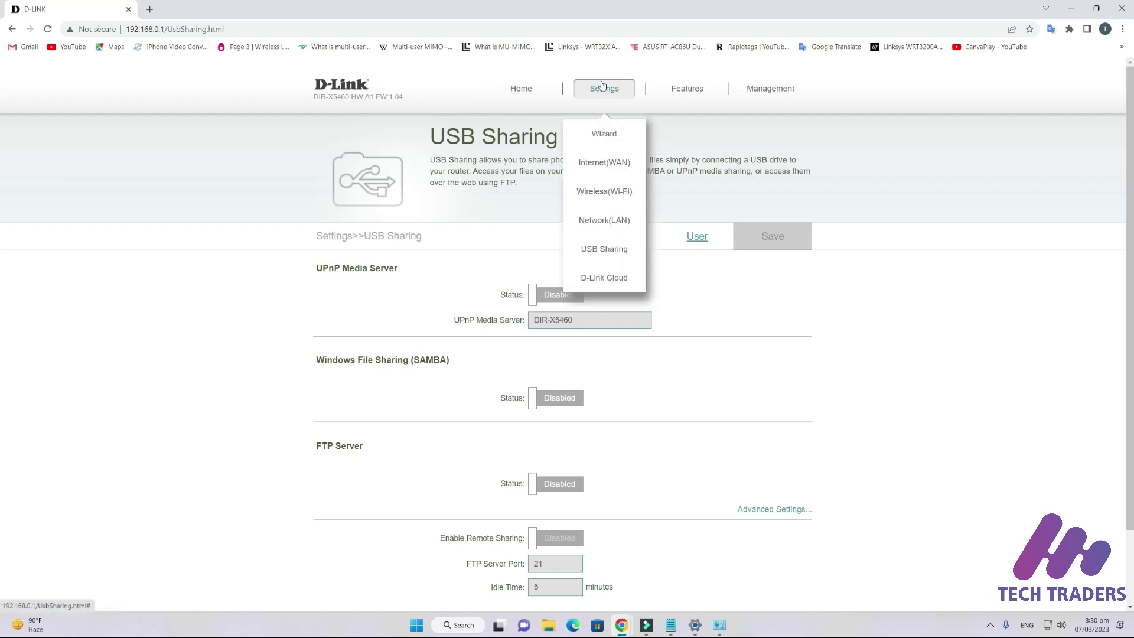
{"action": "mouse_move", "coordinate": [683, 92]}
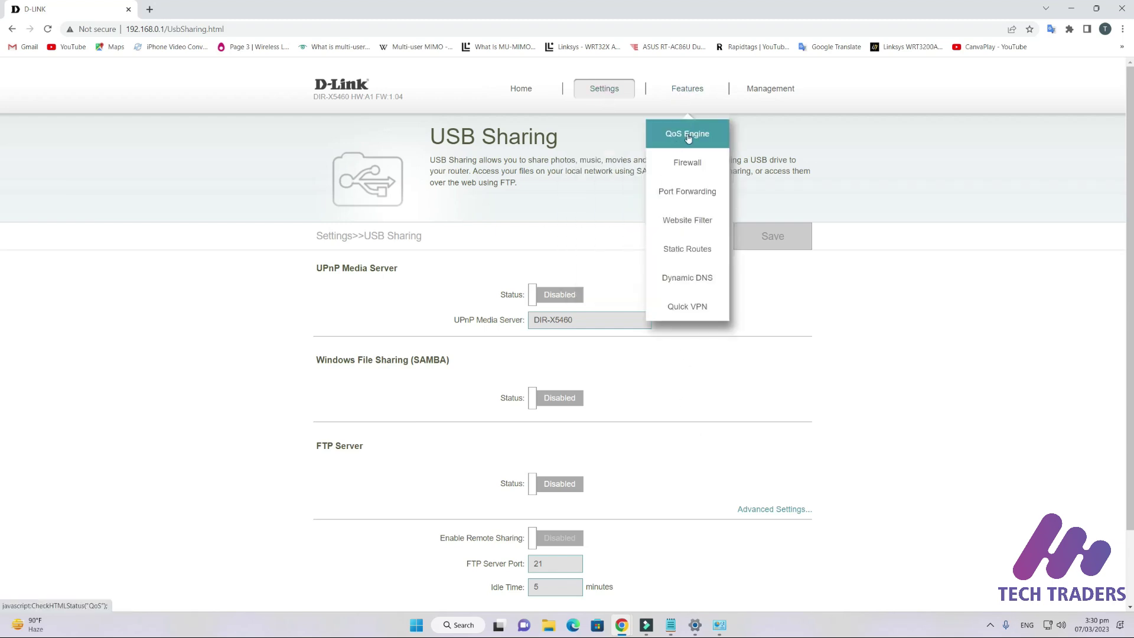
- Run a QoS Engine speed test (23.21 Mbps down, 29.4 Mbps up) and close the results unapplied
{"action": "left_click", "coordinate": [688, 136]}
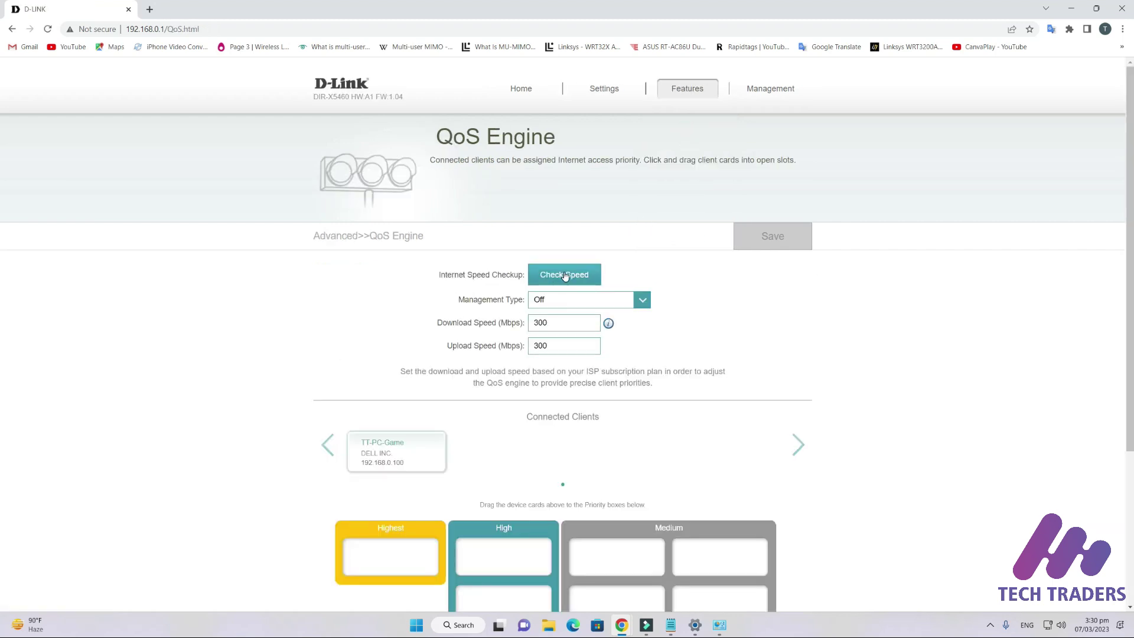
{"action": "left_click", "coordinate": [565, 276]}
{"action": "left_click", "coordinate": [570, 334]}
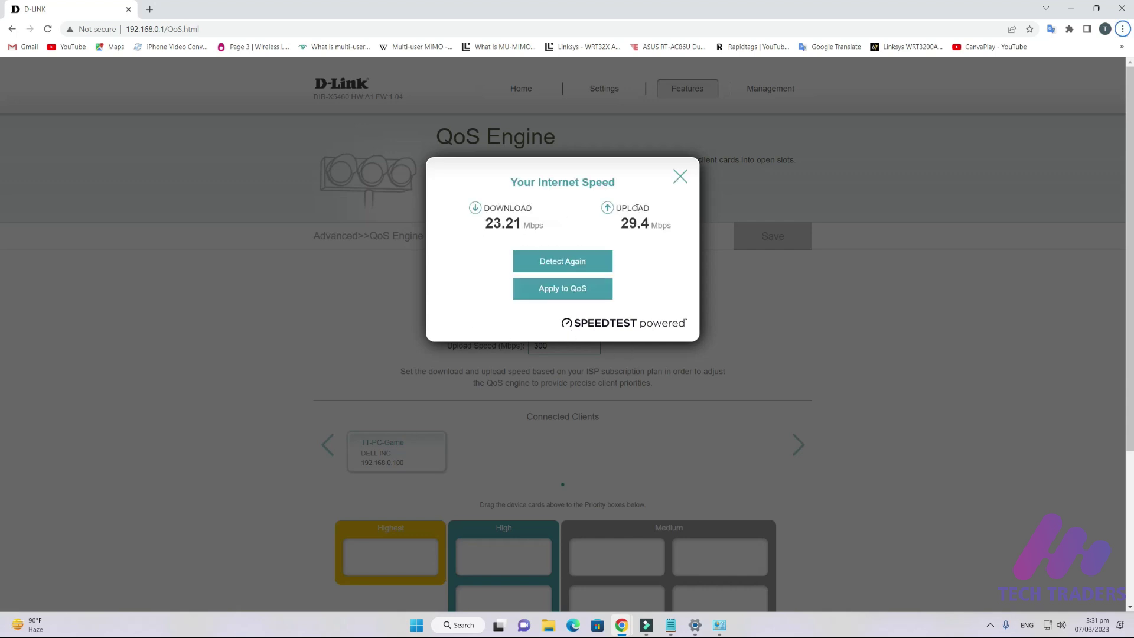
{"action": "key", "text": "Escape"}
{"action": "scroll", "coordinate": [469, 334], "scroll_direction": "down", "scroll_amount": 1}
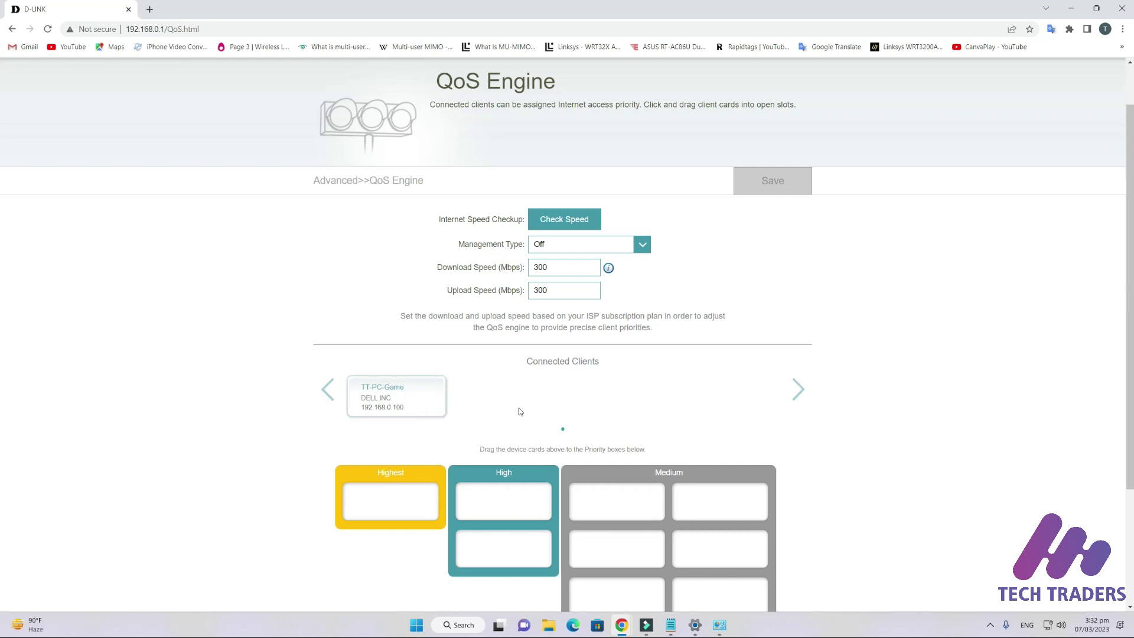
- Try TT-PC-Game in Medium and High, then drop it into the Highest priority box
{"action": "scroll", "coordinate": [568, 416], "scroll_direction": "down", "scroll_amount": 2}
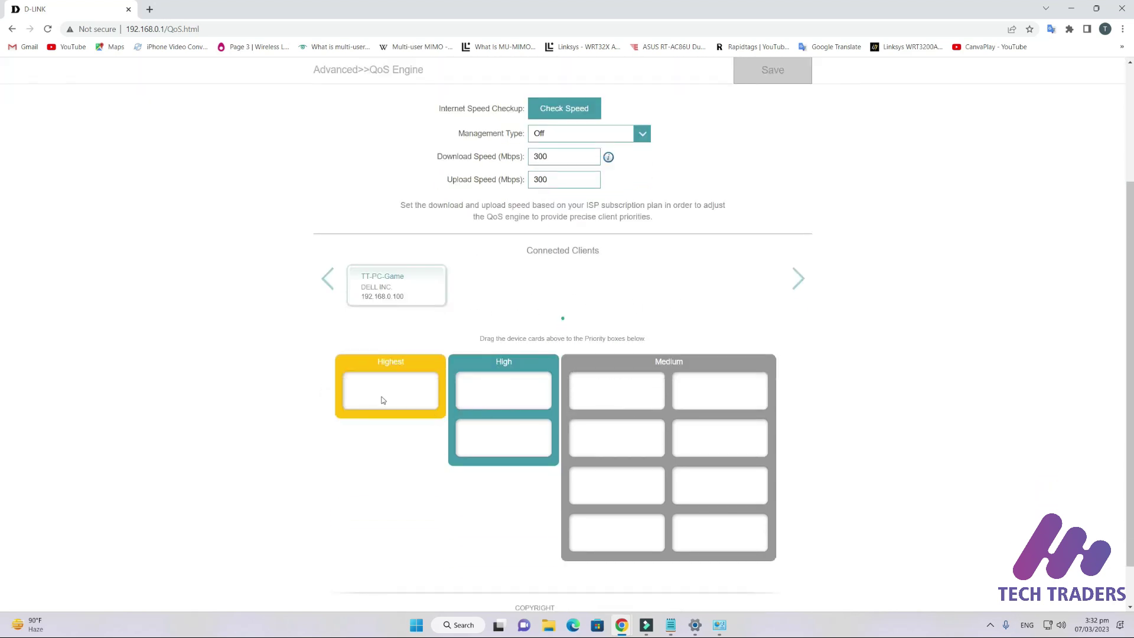
{"action": "left_click_drag", "start_coordinate": [418, 283], "coordinate": [636, 391]}
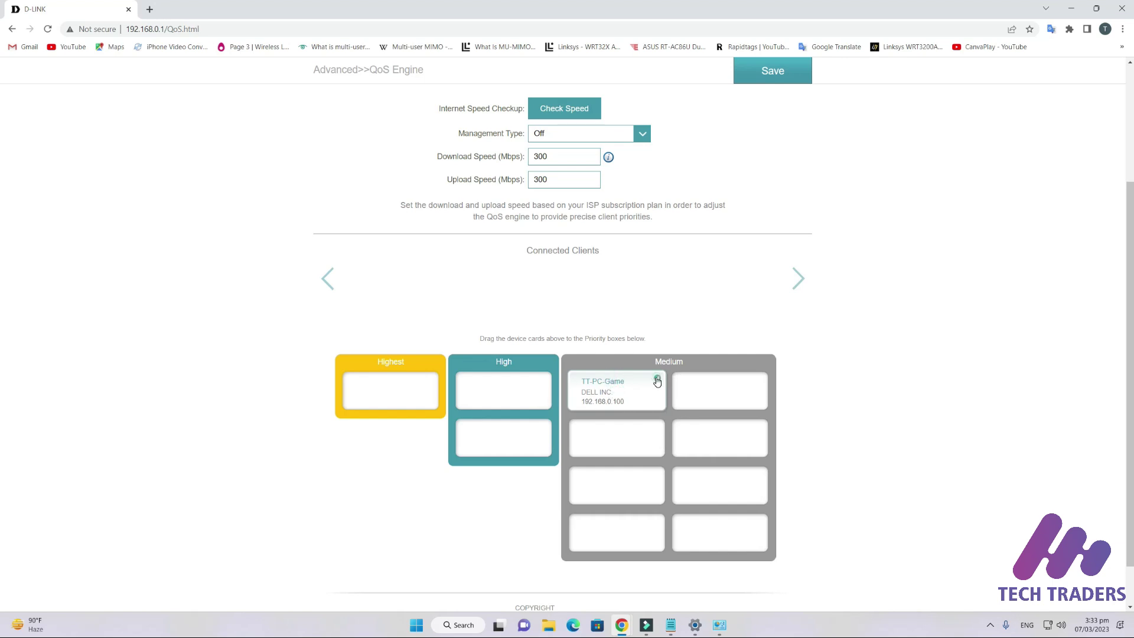
{"action": "left_click", "coordinate": [657, 380]}
{"action": "left_click_drag", "start_coordinate": [371, 284], "coordinate": [505, 390]}
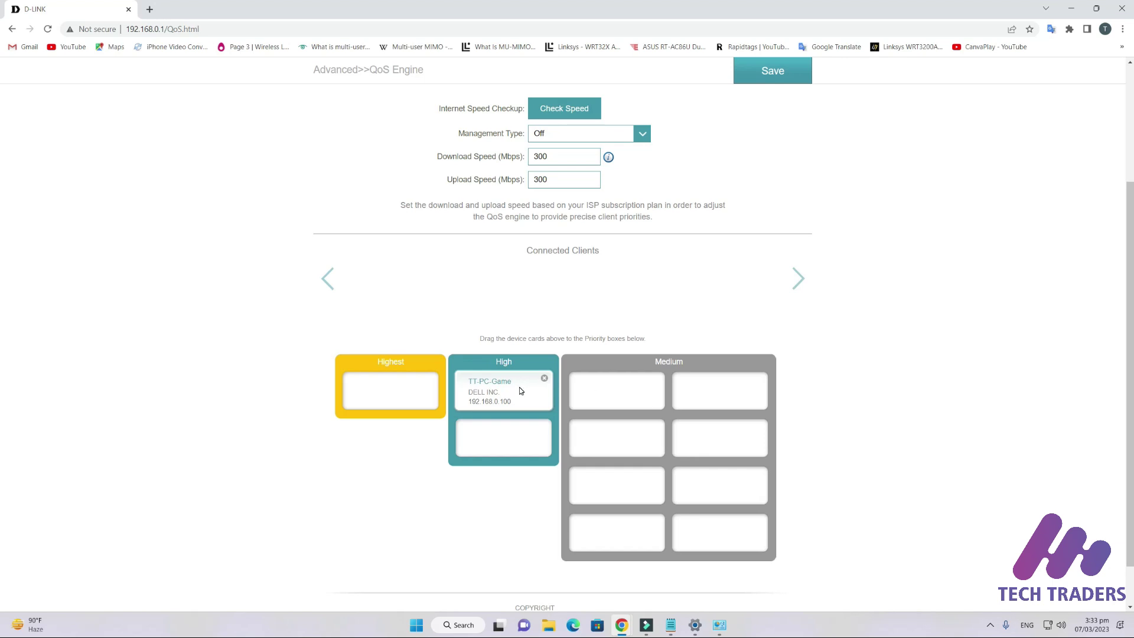
{"action": "left_click", "coordinate": [545, 378]}
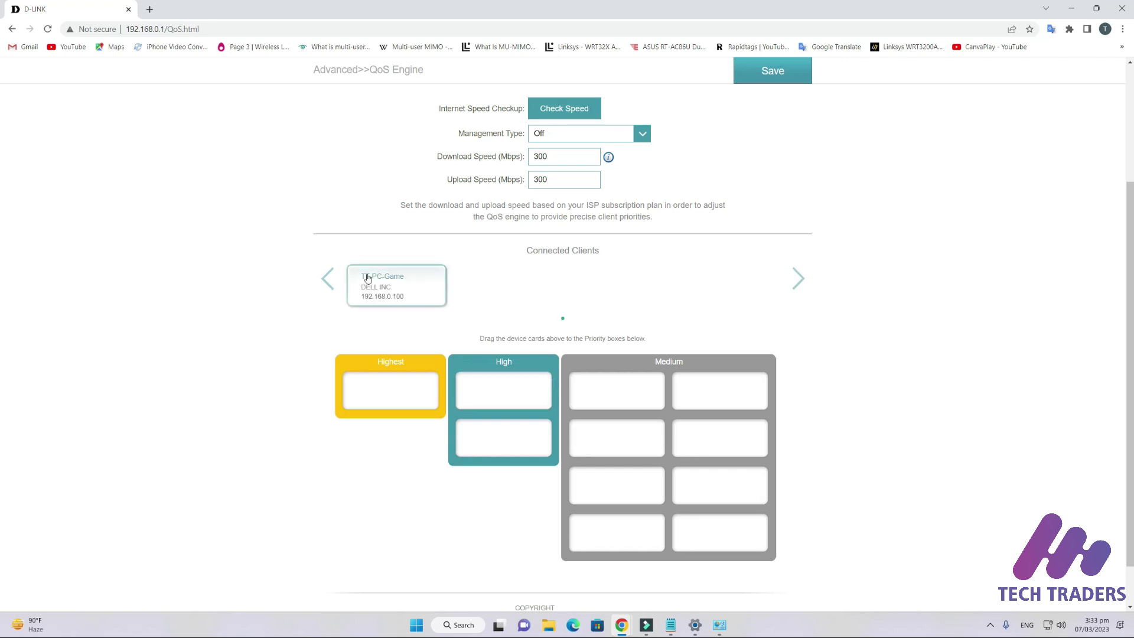
{"action": "left_click_drag", "start_coordinate": [383, 276], "coordinate": [384, 371]}
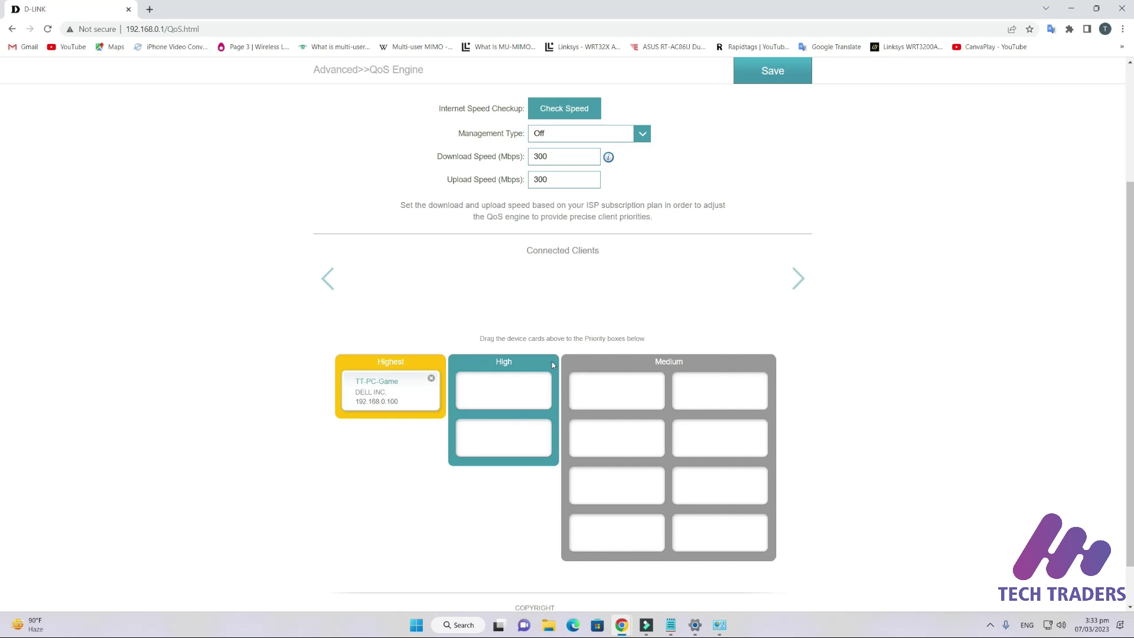
{"action": "scroll", "coordinate": [551, 362], "scroll_direction": "up", "scroll_amount": 3}
{"action": "mouse_move", "coordinate": [700, 89]}
{"action": "left_click", "coordinate": [687, 163]}
- Set Website Filter to 'ALLOW clients access to ONLY these sites' and add one blank URL rule
{"action": "left_click", "coordinate": [621, 92]}
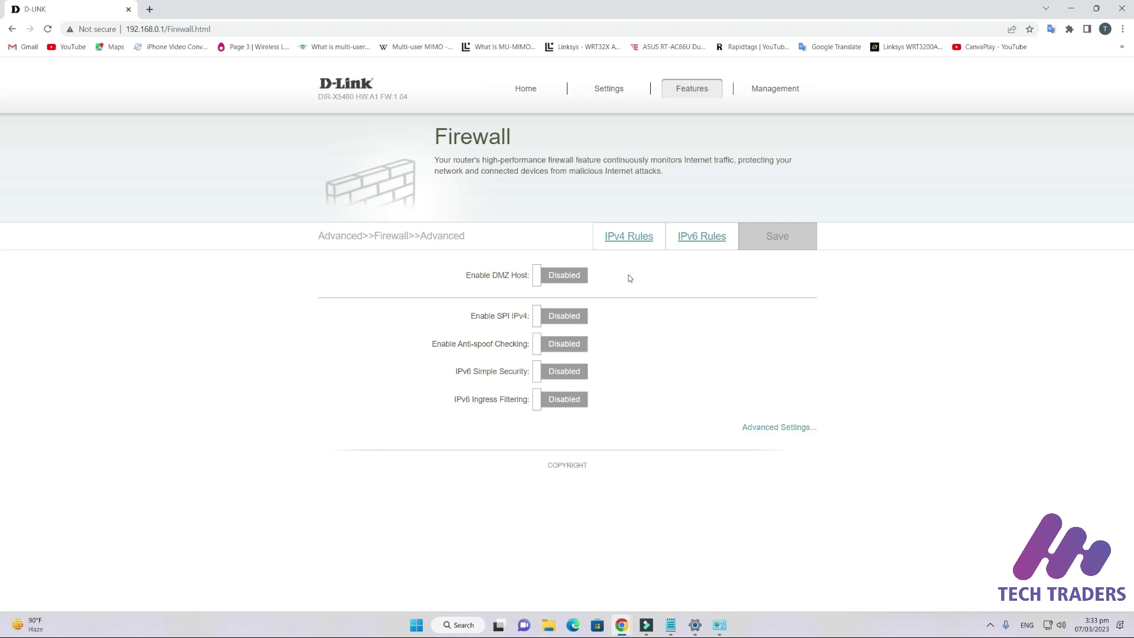
{"action": "mouse_move", "coordinate": [692, 88]}
{"action": "left_click", "coordinate": [708, 224]}
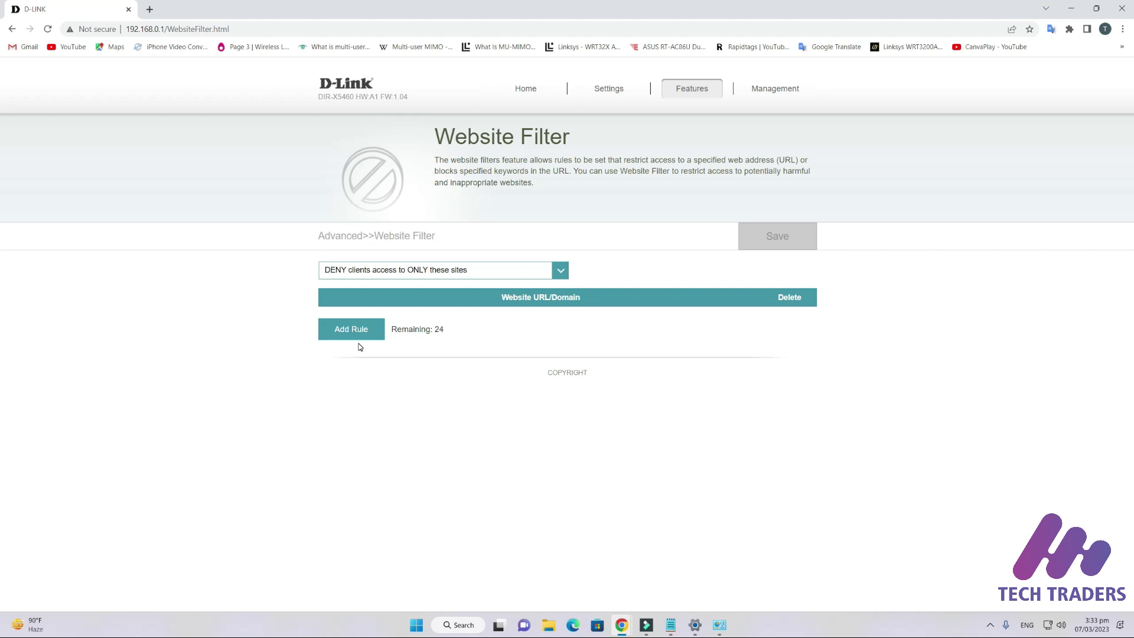
{"action": "left_click", "coordinate": [552, 272]}
{"action": "left_click", "coordinate": [435, 308]}
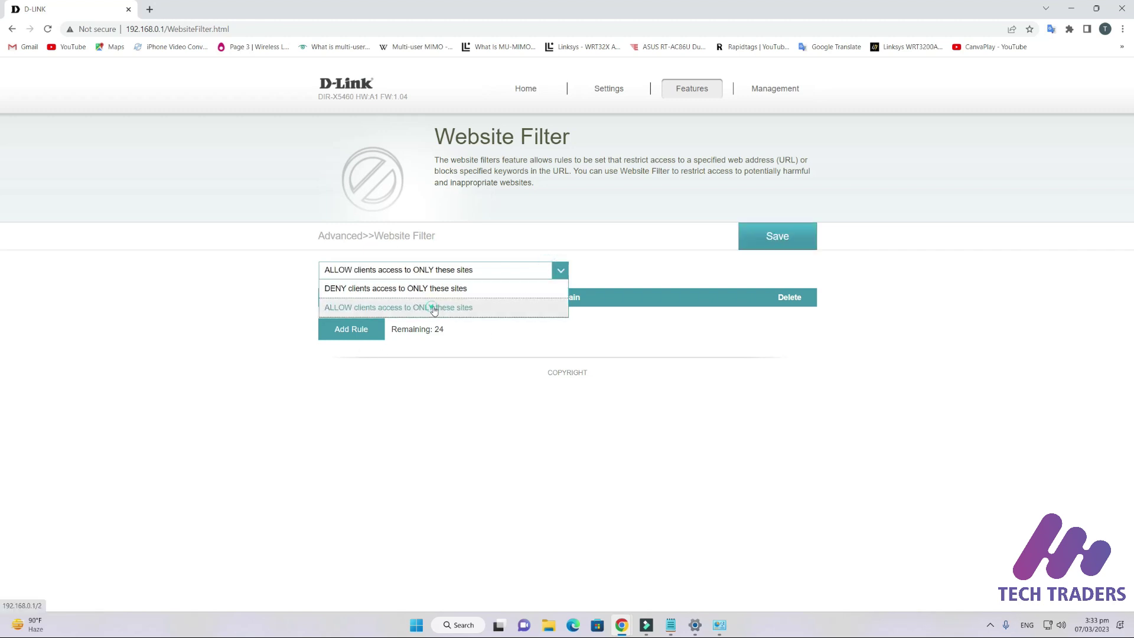
{"action": "left_click", "coordinate": [352, 329]}
{"action": "left_click", "coordinate": [363, 321]}
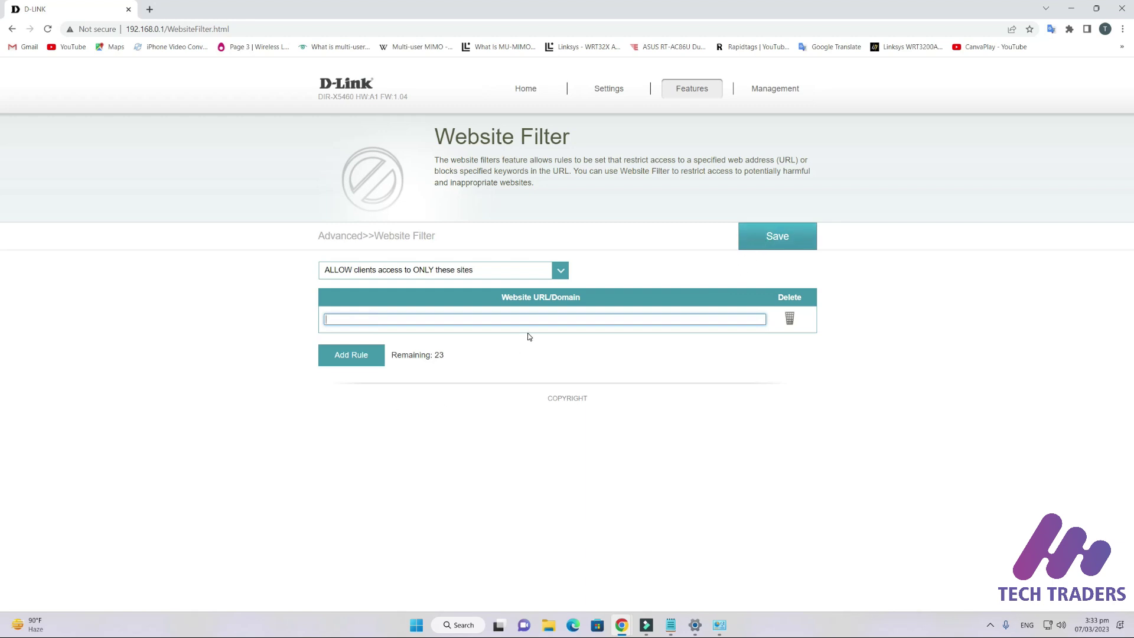
- View the Dynamic DNS page, then Quick VPN with its advanced settings expanded
{"action": "mouse_move", "coordinate": [691, 89]}
{"action": "left_click", "coordinate": [693, 278]}
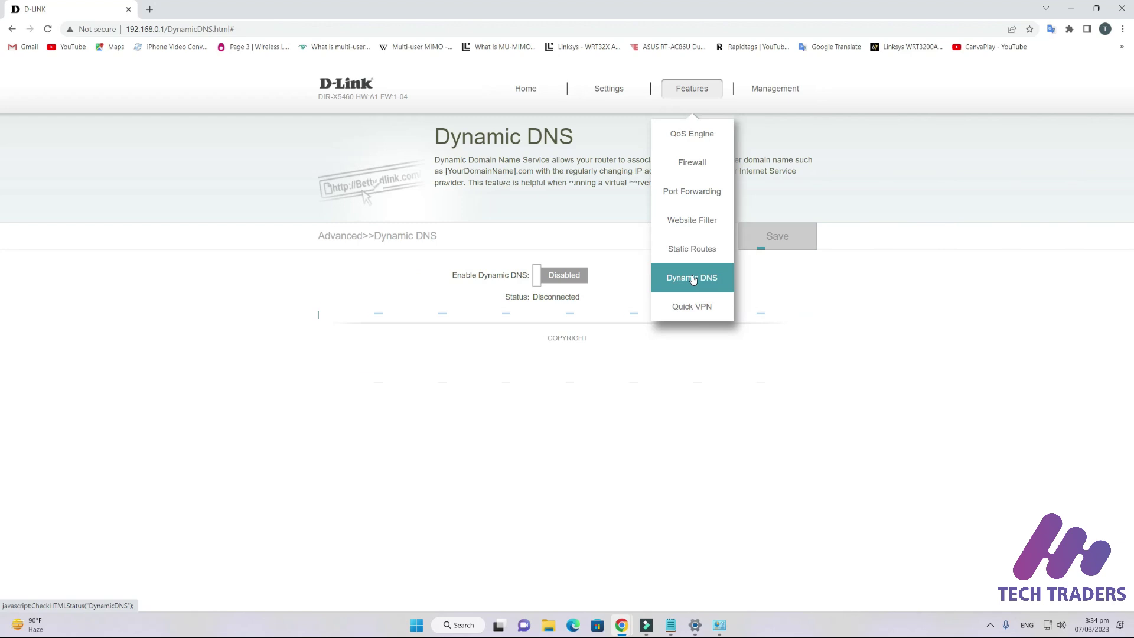
{"action": "left_click", "coordinate": [692, 277]}
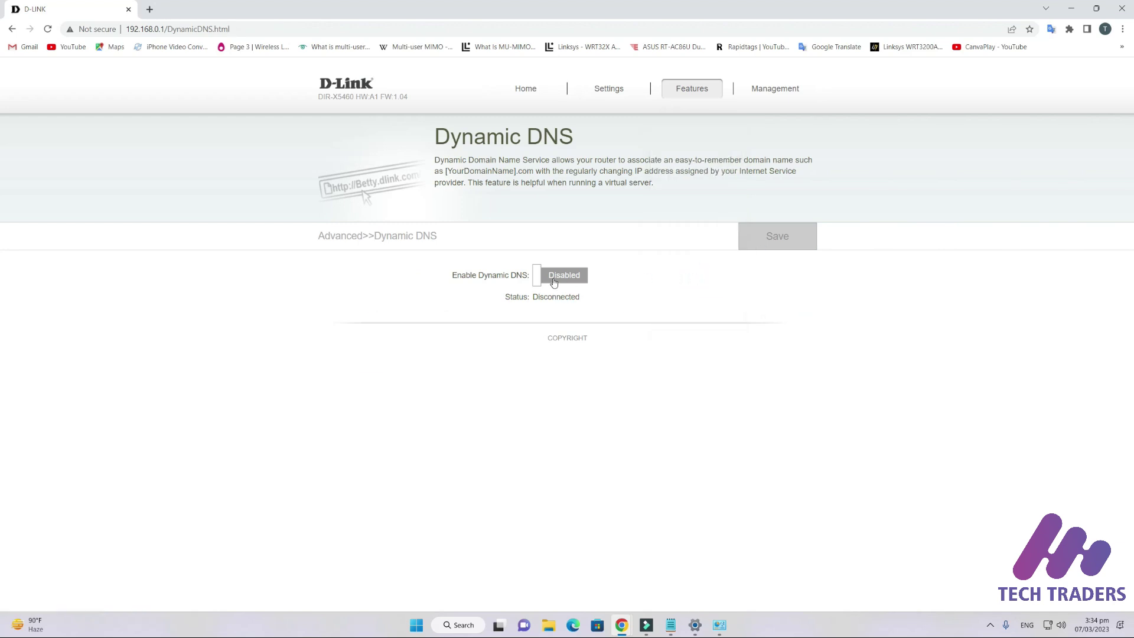
{"action": "mouse_move", "coordinate": [712, 96]}
{"action": "left_click", "coordinate": [694, 306]}
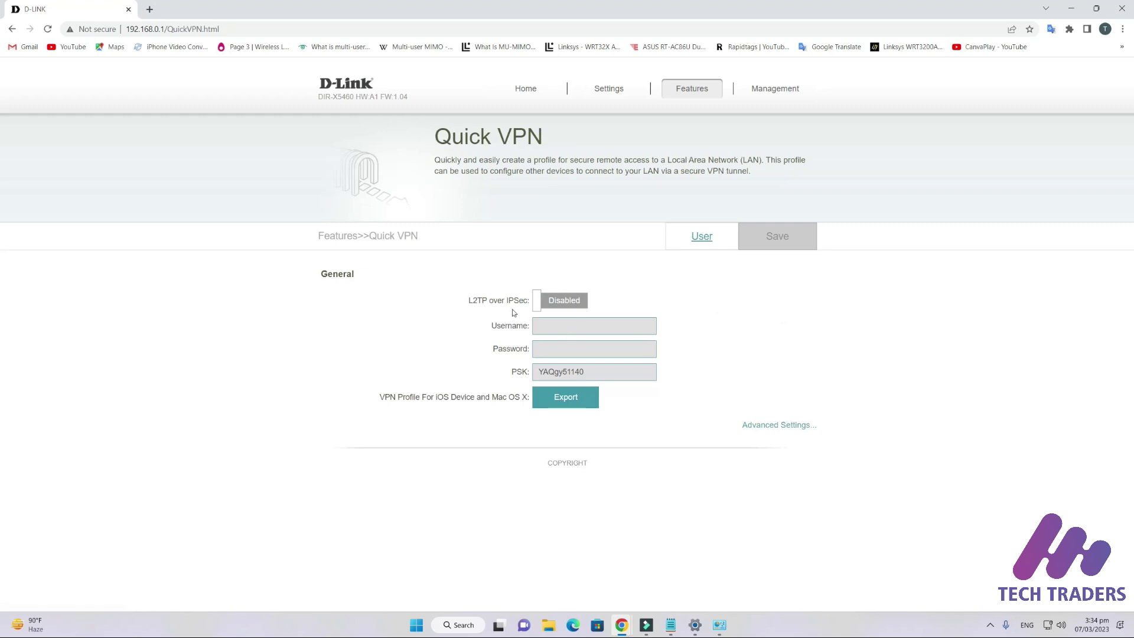
{"action": "left_click", "coordinate": [778, 425]}
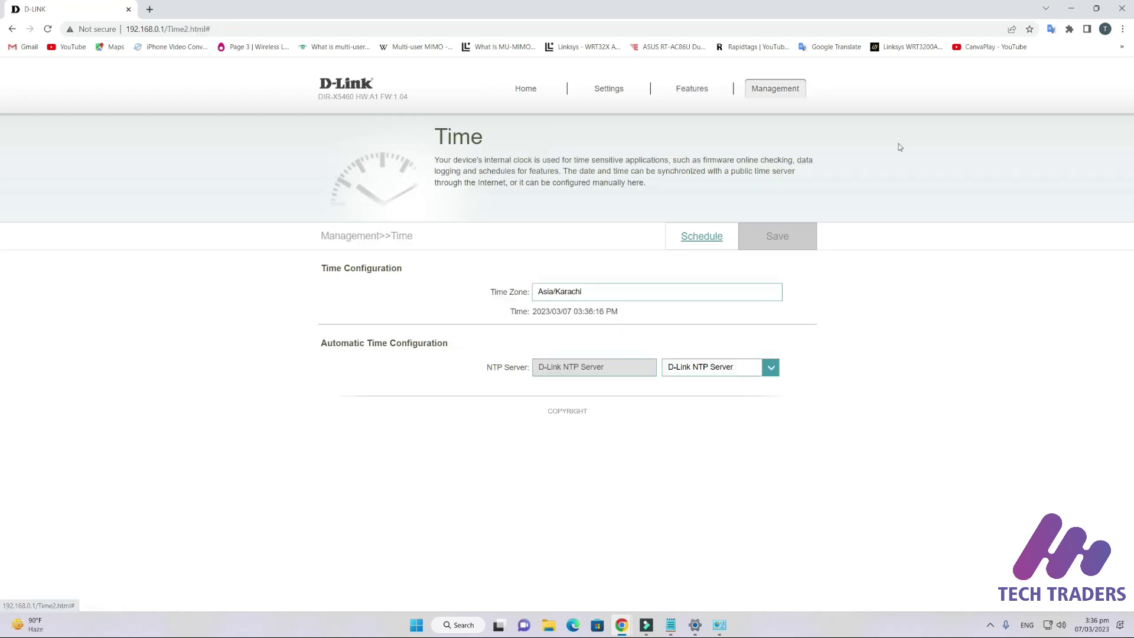
- Look over the Time settings page, then the Schedule page, and start adding a new schedule
{"action": "mouse_move", "coordinate": [776, 89]}
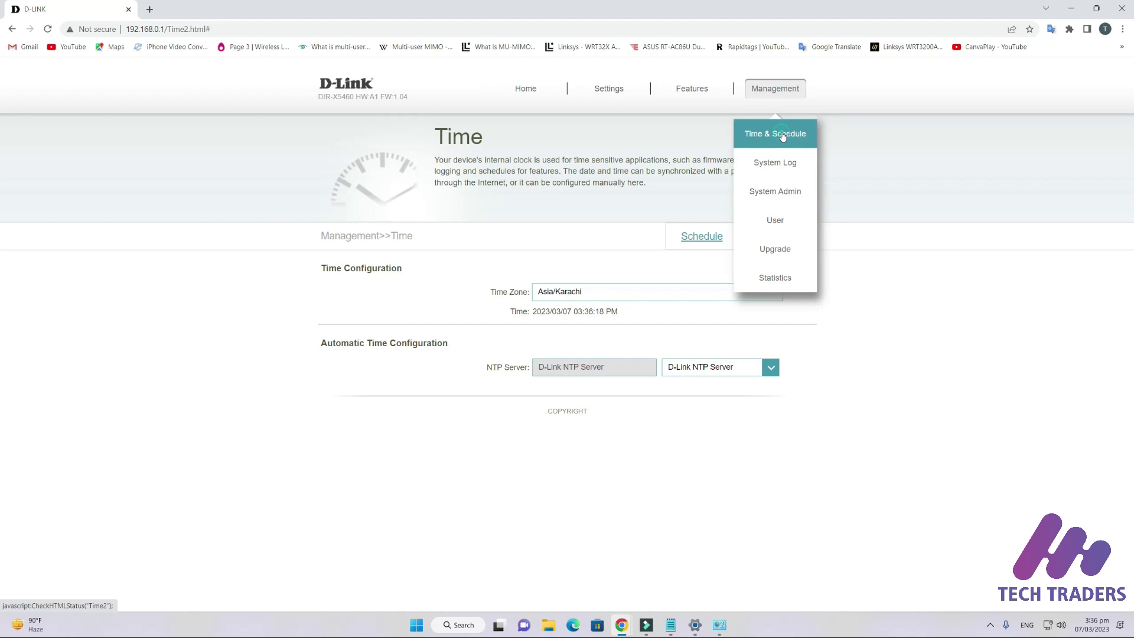
{"action": "left_click", "coordinate": [785, 135]}
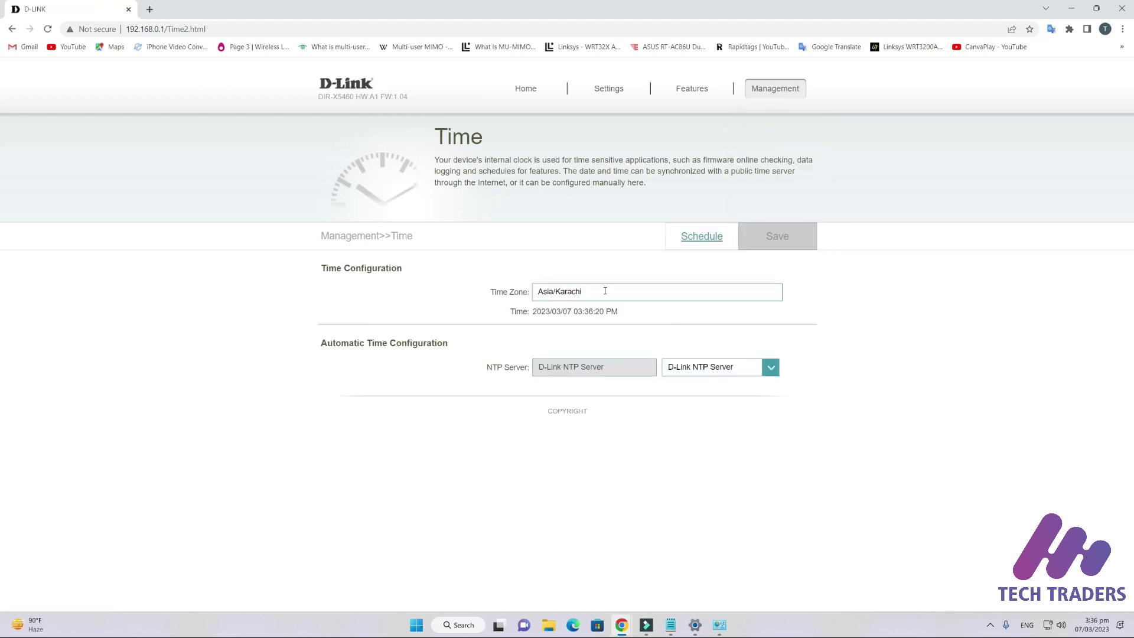
{"action": "left_click", "coordinate": [703, 238]}
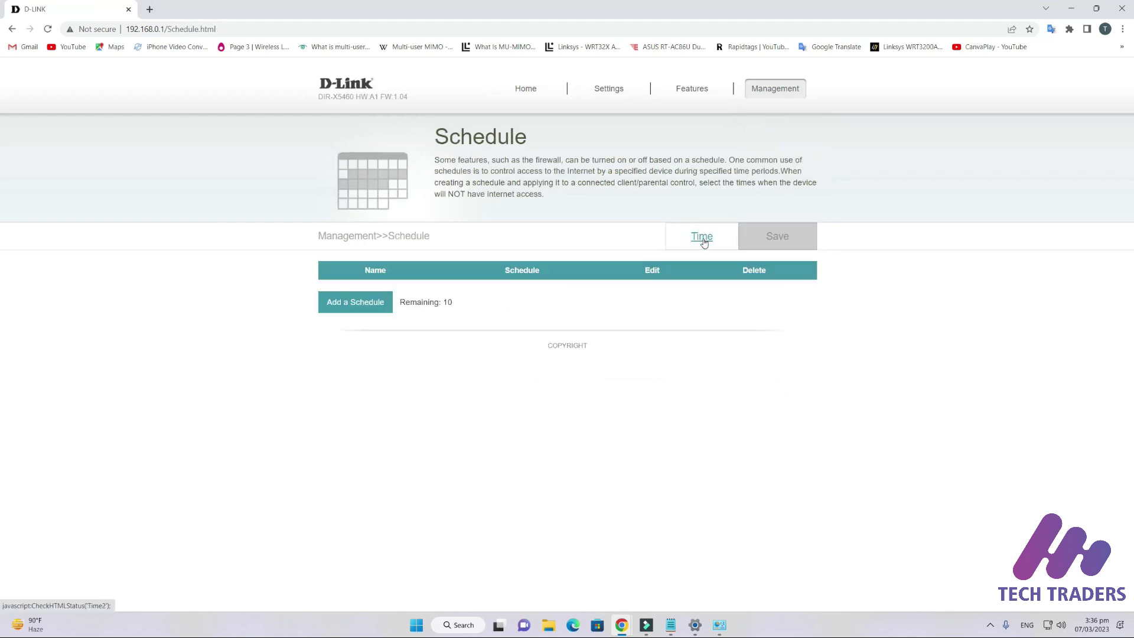
{"action": "left_click", "coordinate": [355, 303]}
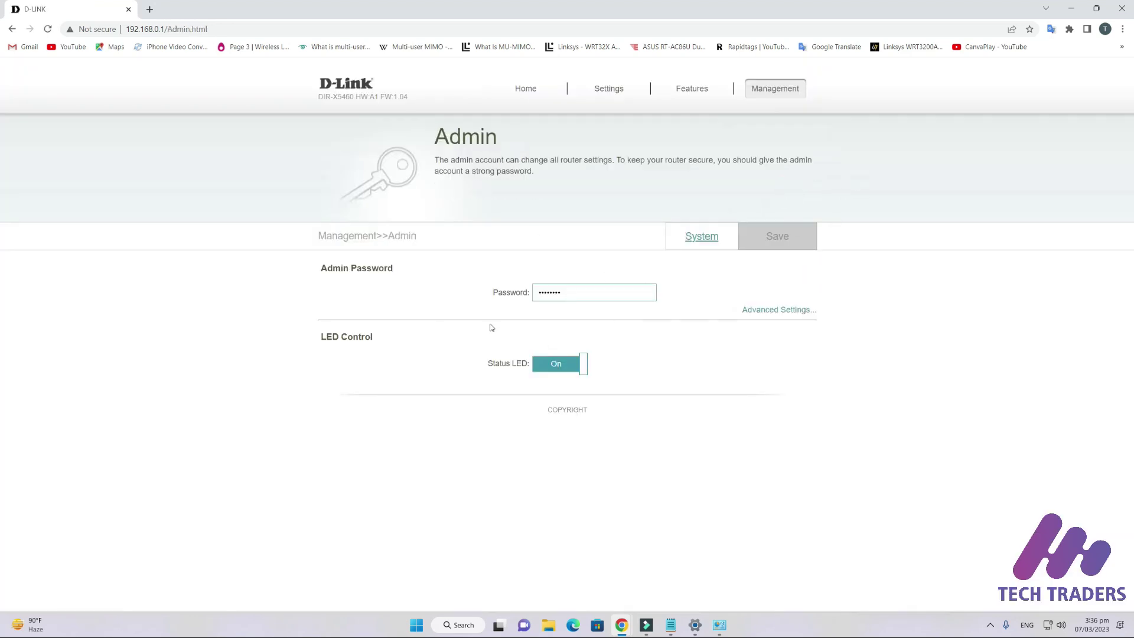
- Clear the admin password field and switch the Status LED to Off
{"action": "left_click_drag", "start_coordinate": [609, 287], "coordinate": [466, 290]}
{"action": "key", "text": "BackSpace"}
{"action": "left_click", "coordinate": [551, 369]}
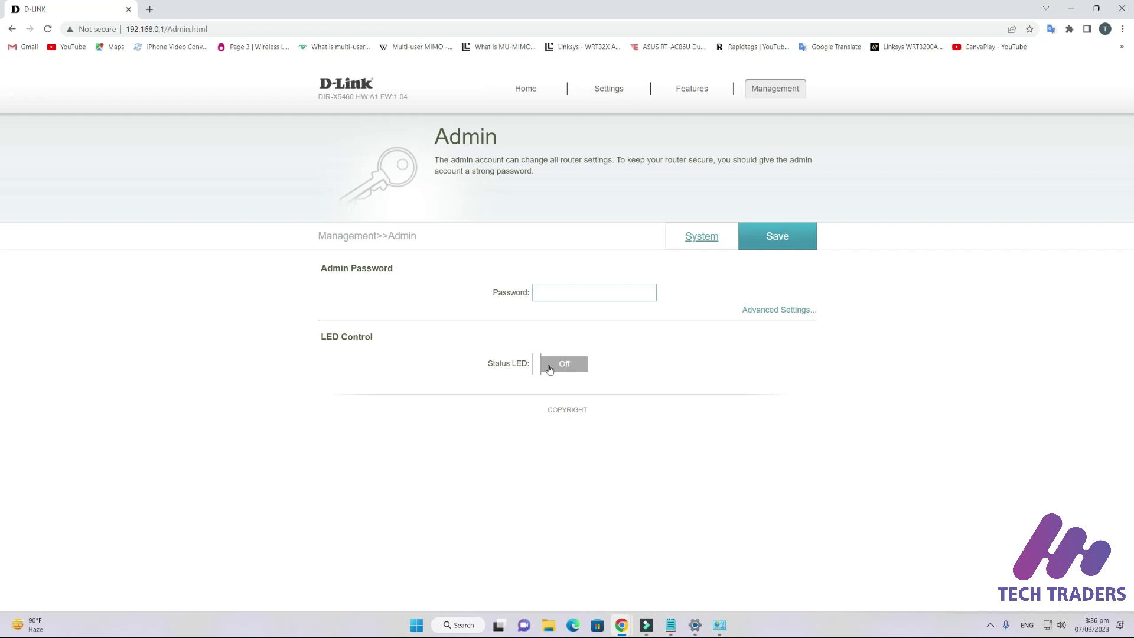
{"action": "left_click", "coordinate": [774, 251]}
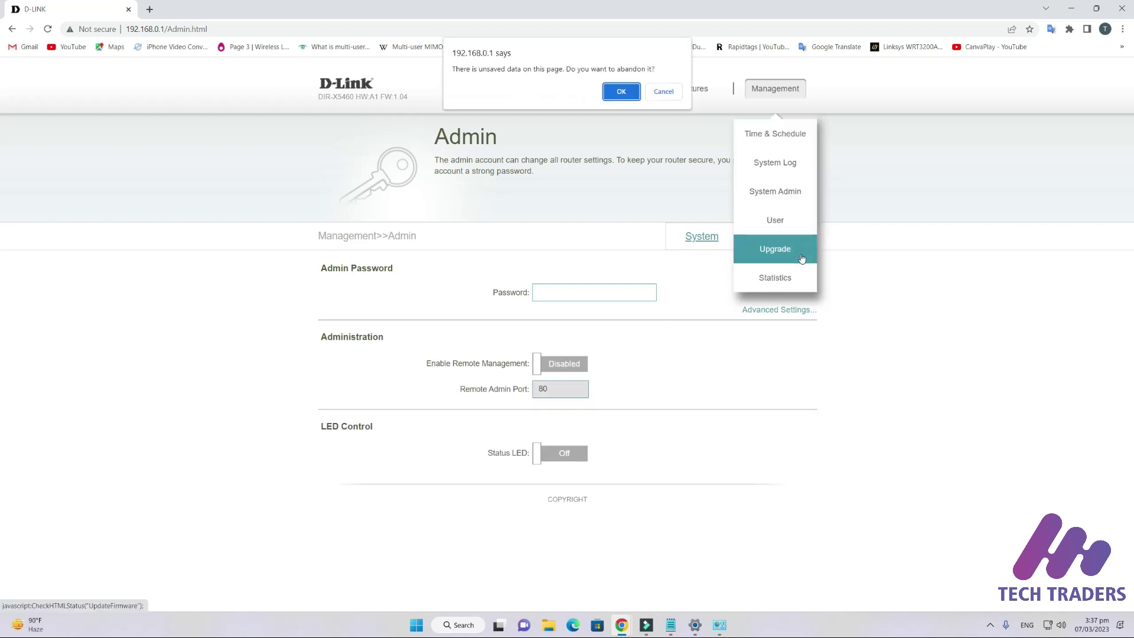
- Abandon unsaved changes, check for new firmware, and install the 1.10 release, confirming success
{"action": "left_click", "coordinate": [638, 92]}
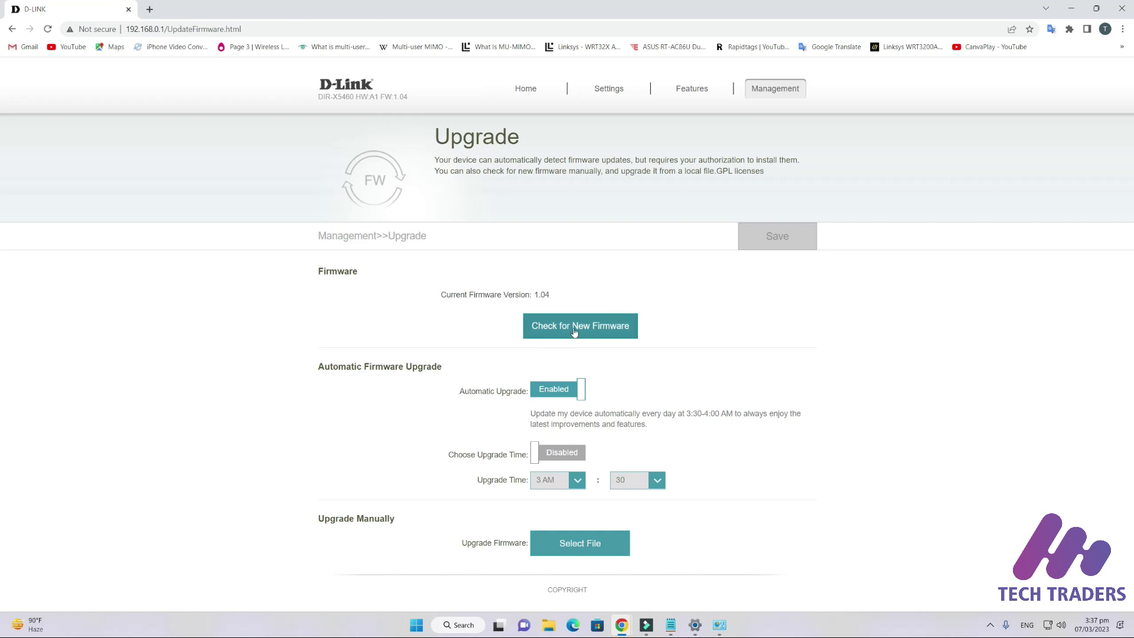
{"action": "left_click", "coordinate": [612, 329]}
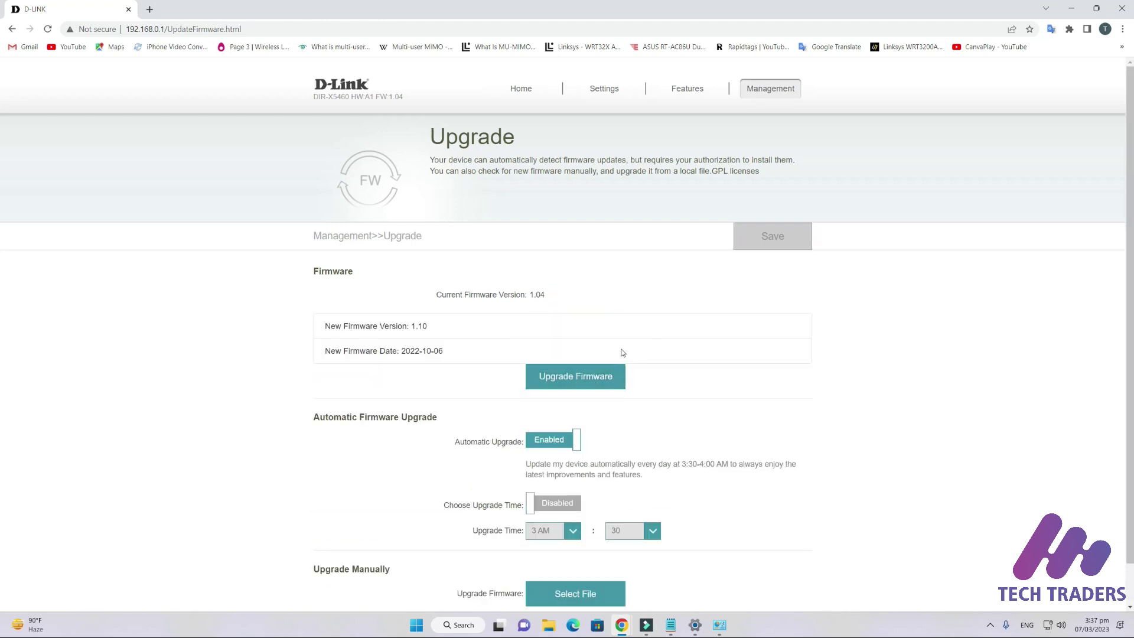
{"action": "left_click", "coordinate": [584, 380]}
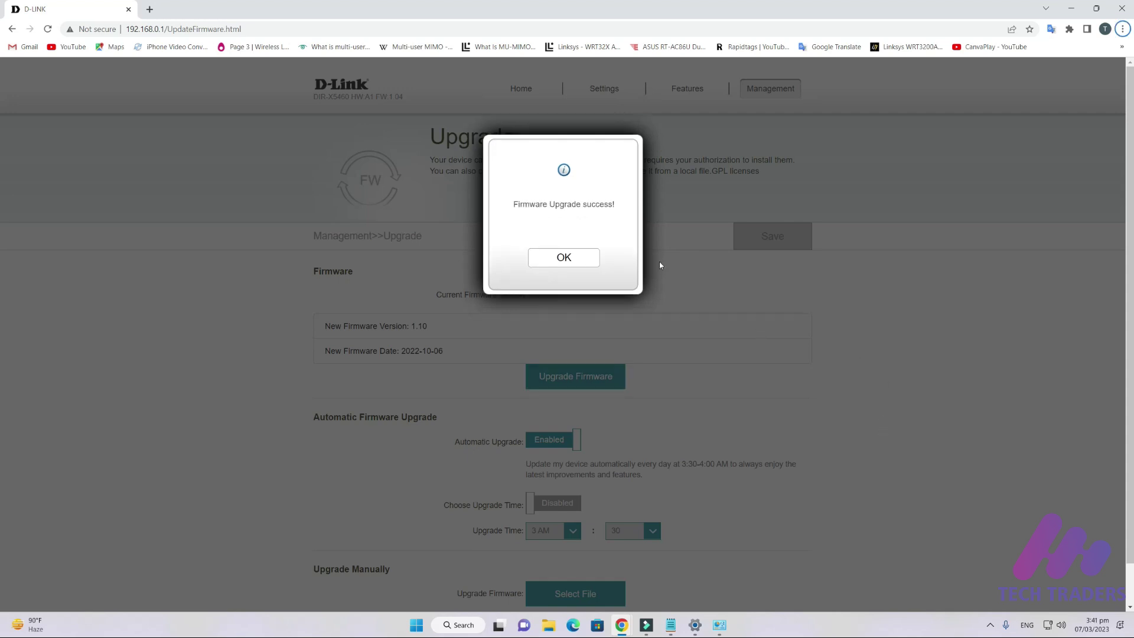
{"action": "left_click", "coordinate": [564, 258]}
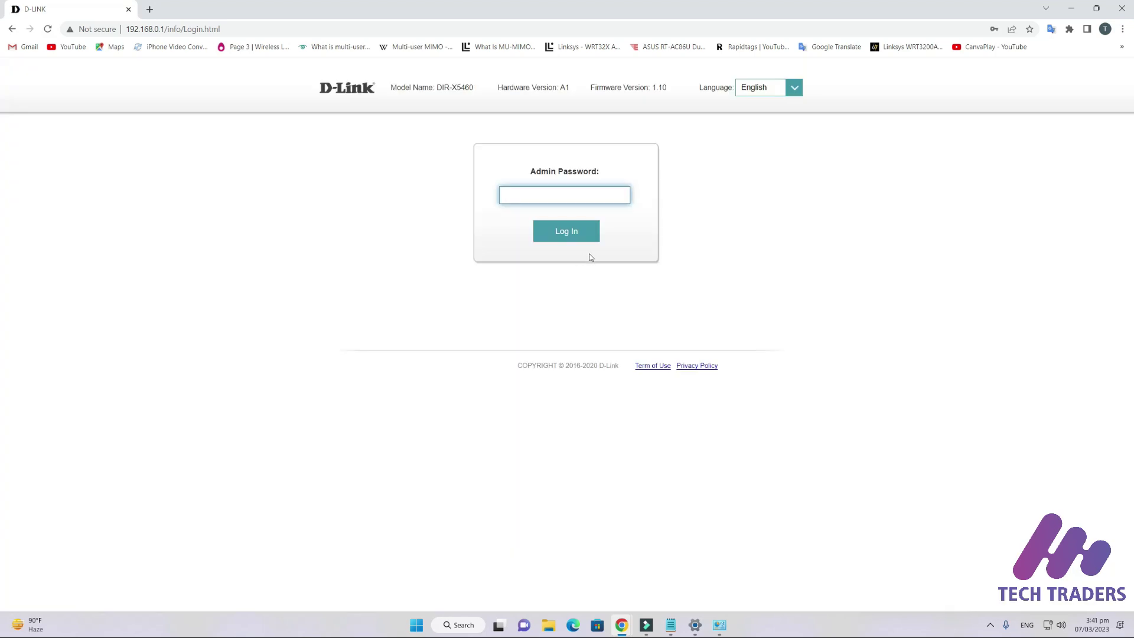
- Enter the admin password on the login page and sign back in to the router
{"action": "left_click", "coordinate": [547, 195]}
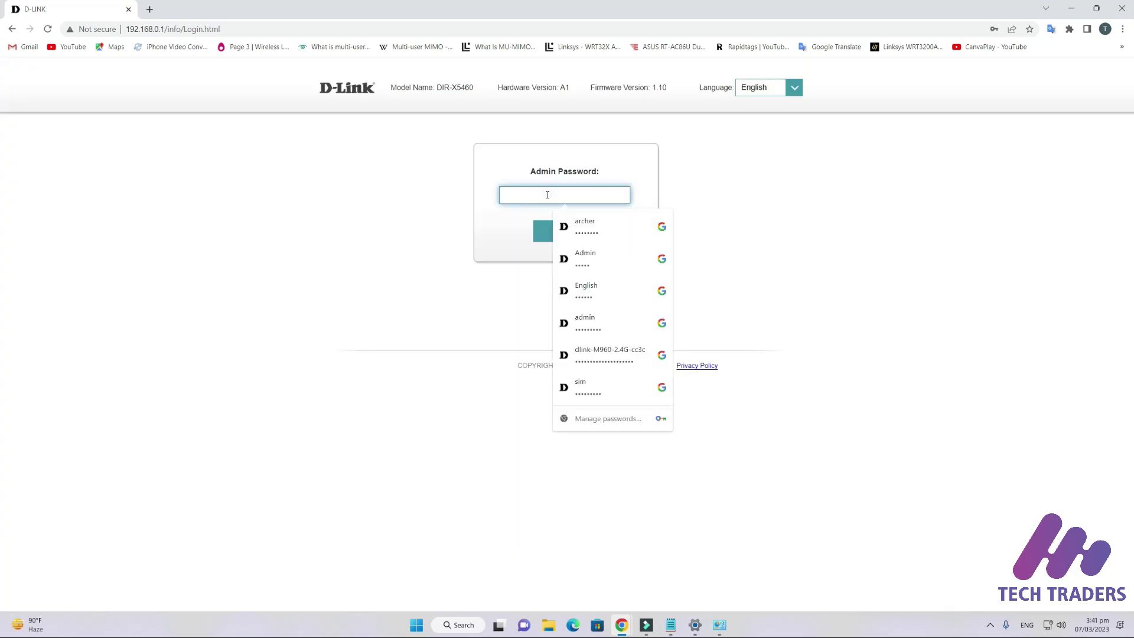
{"action": "type", "text": "admin"}
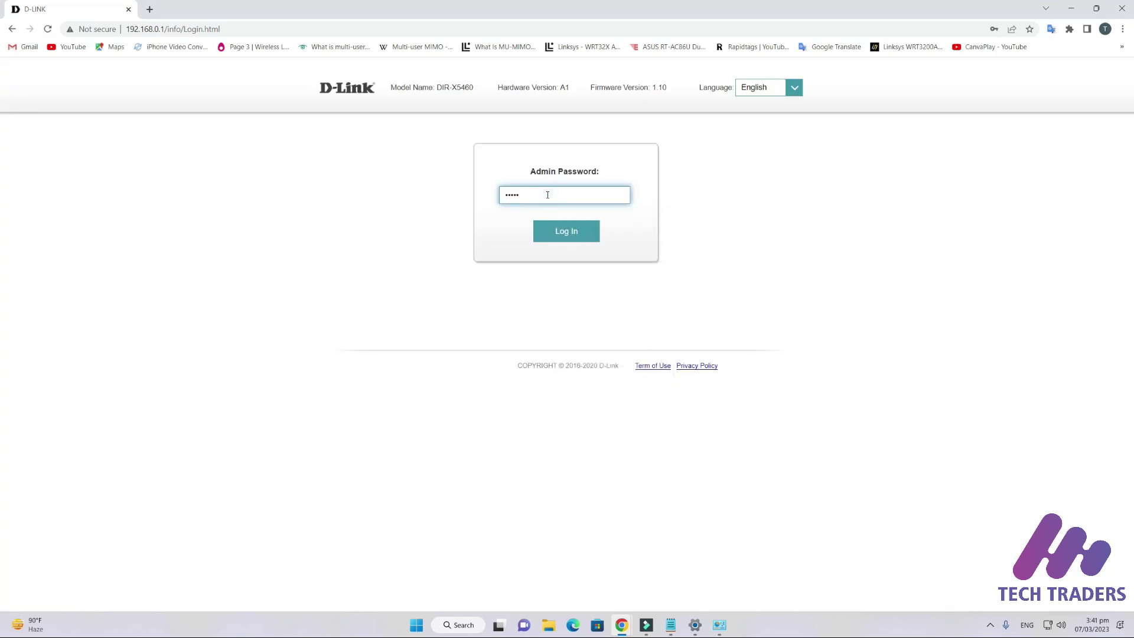
{"action": "key", "text": "Return"}
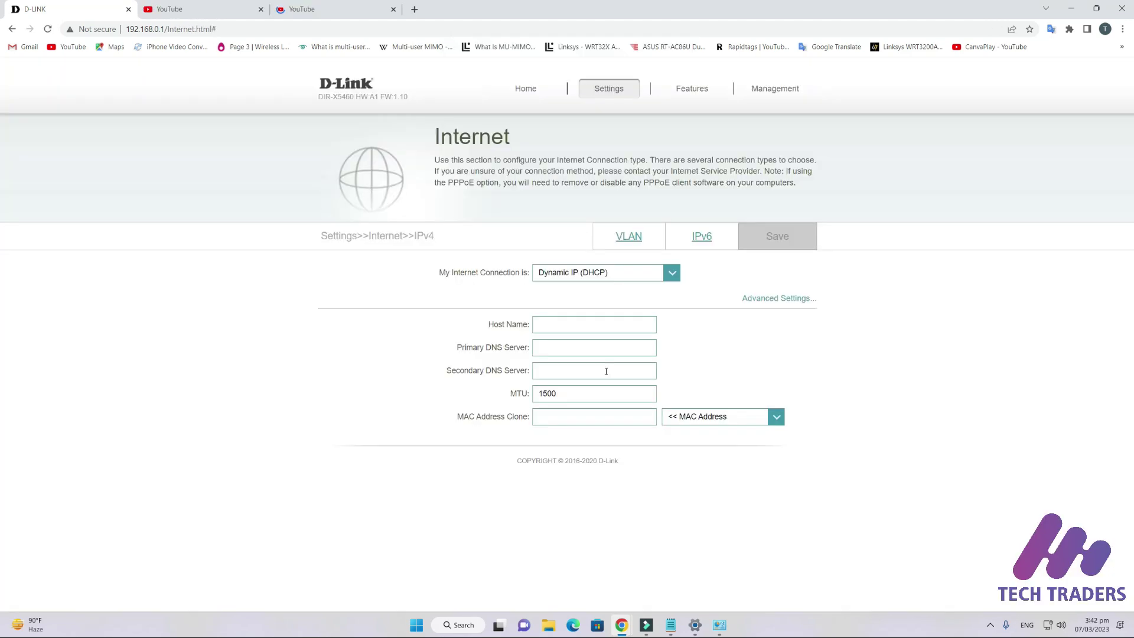